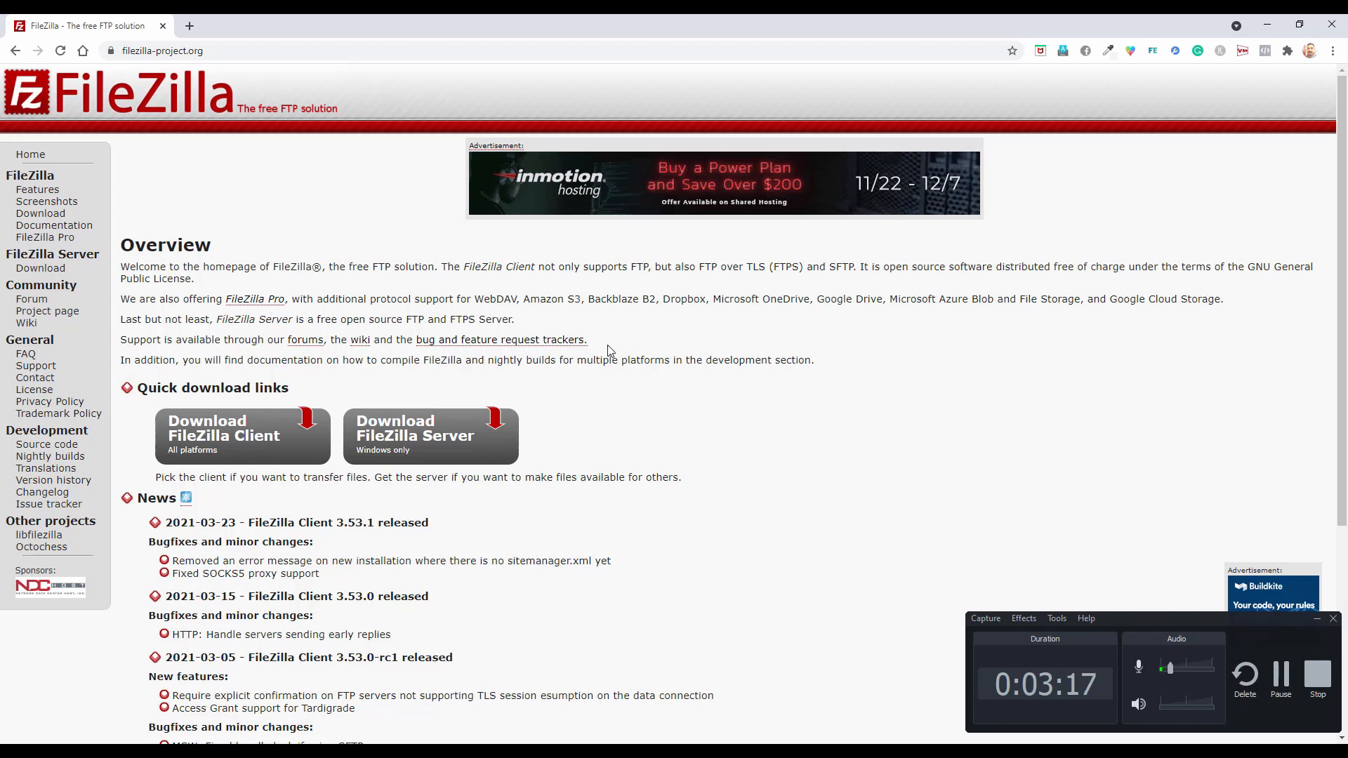
Switch to FileZilla and connect to the FTP server with the entered login details, opening the connection in a new tab
key(alt+Tab)
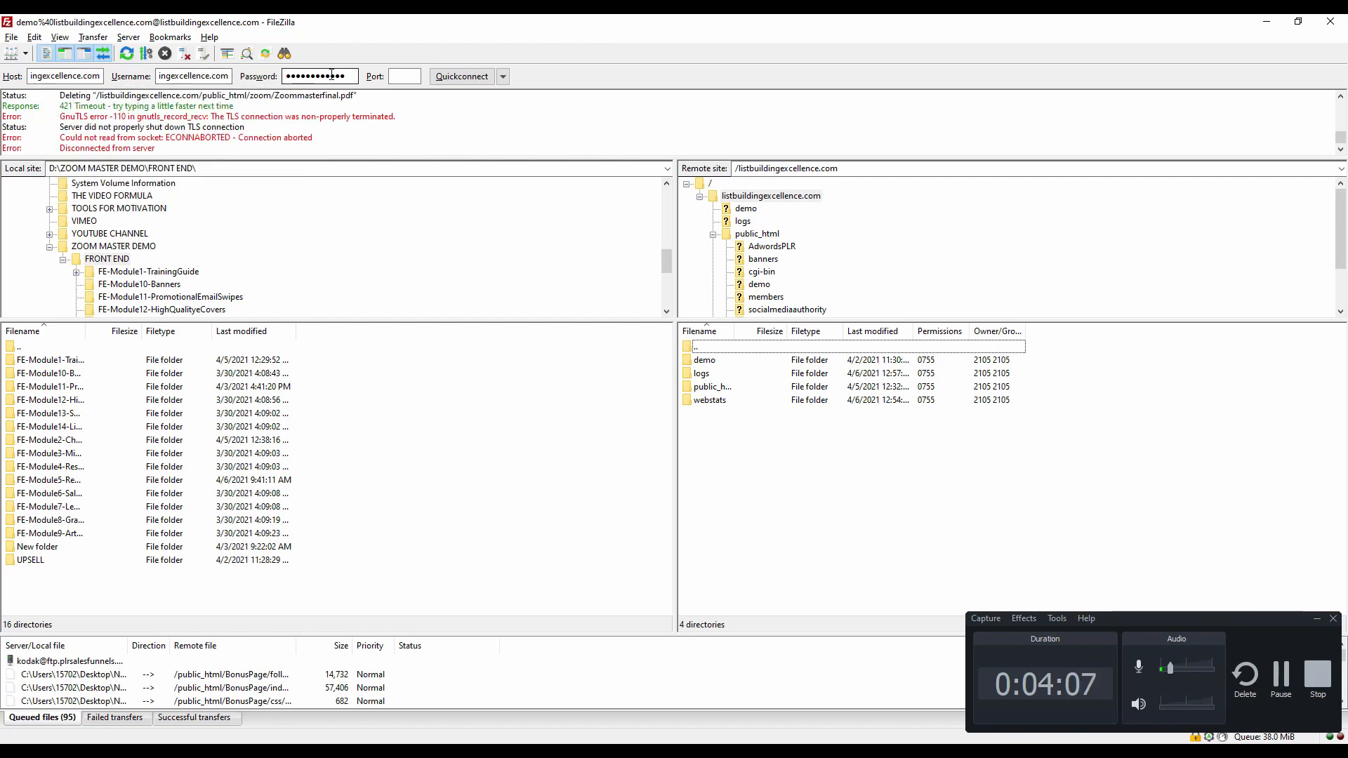
click(458, 82)
click(702, 422)
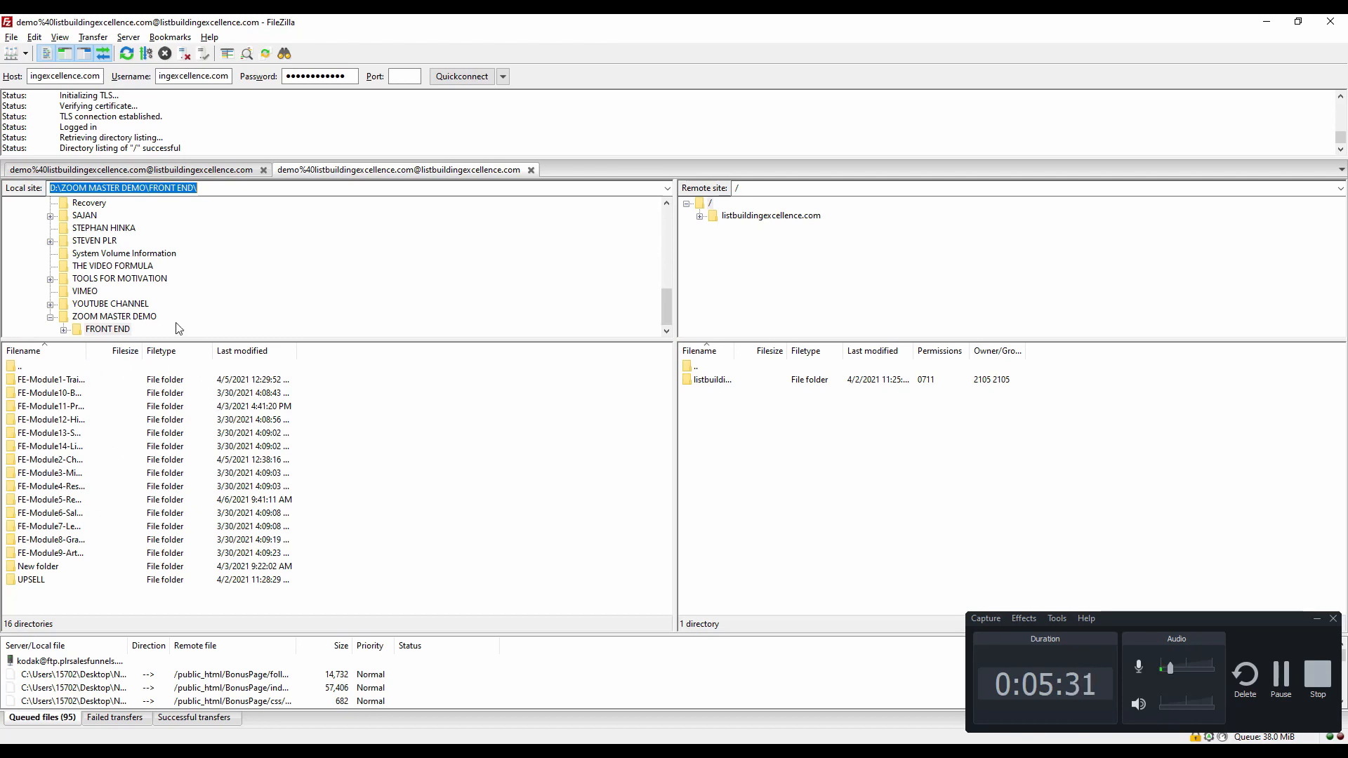
Open the remote listbuildingexcellence.com folder and the local FE-Module5-ReadyMadeSalesPageAndThankYouPage folder inside FRONT END
double_click(123, 329)
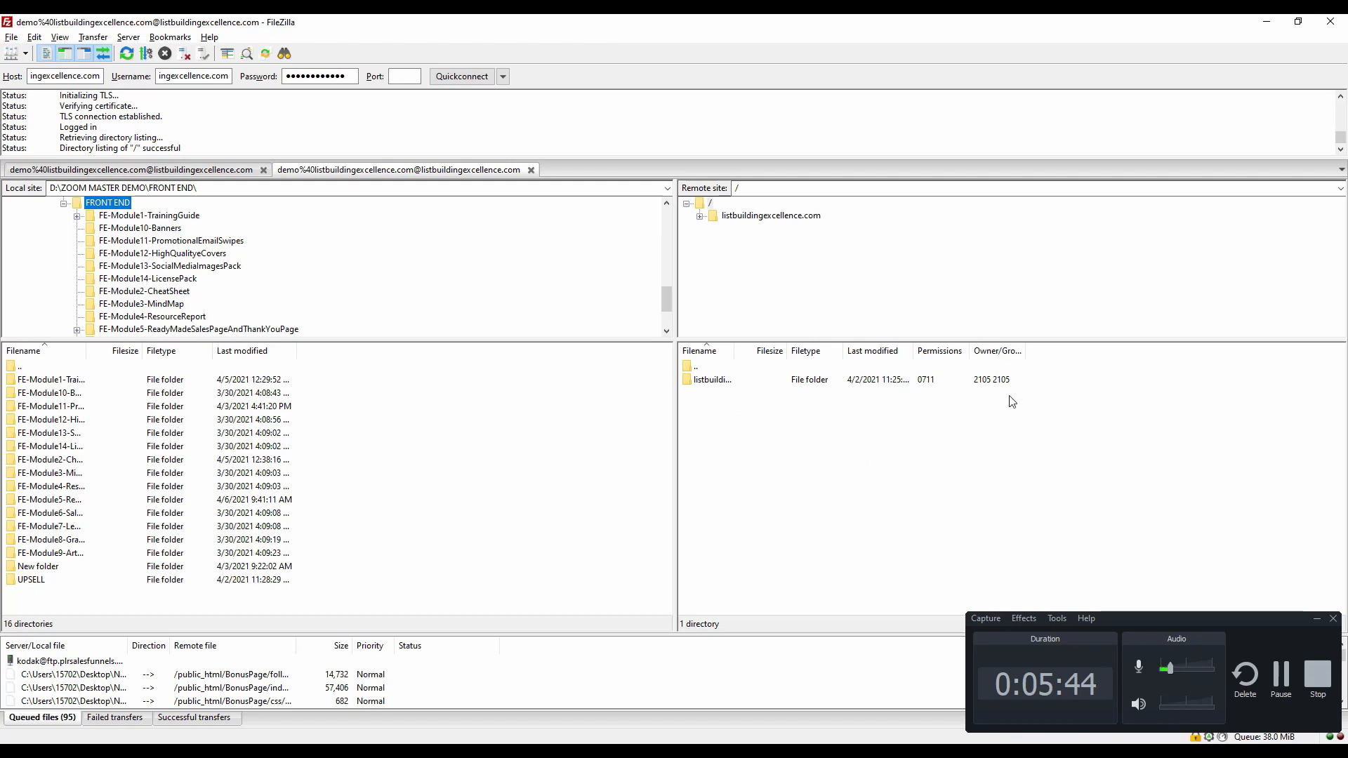
click(781, 219)
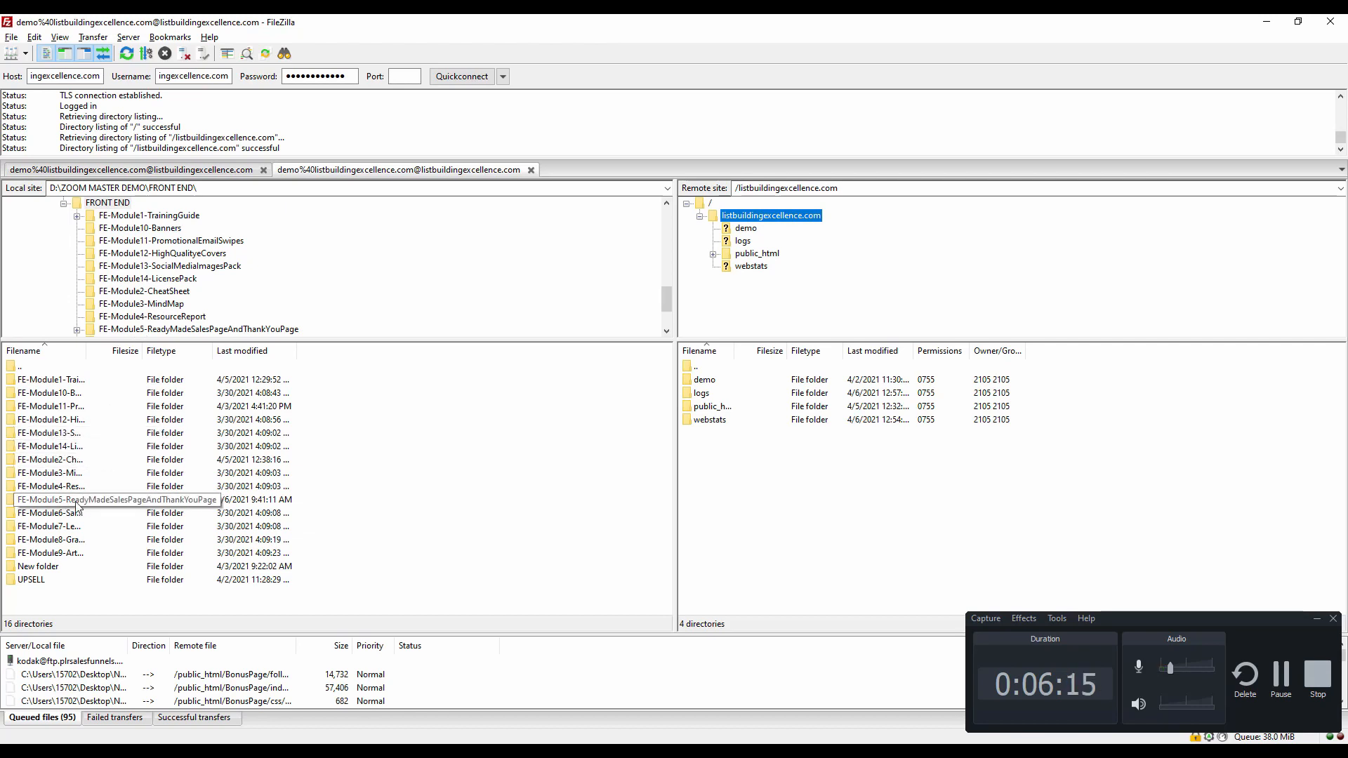
double_click(77, 504)
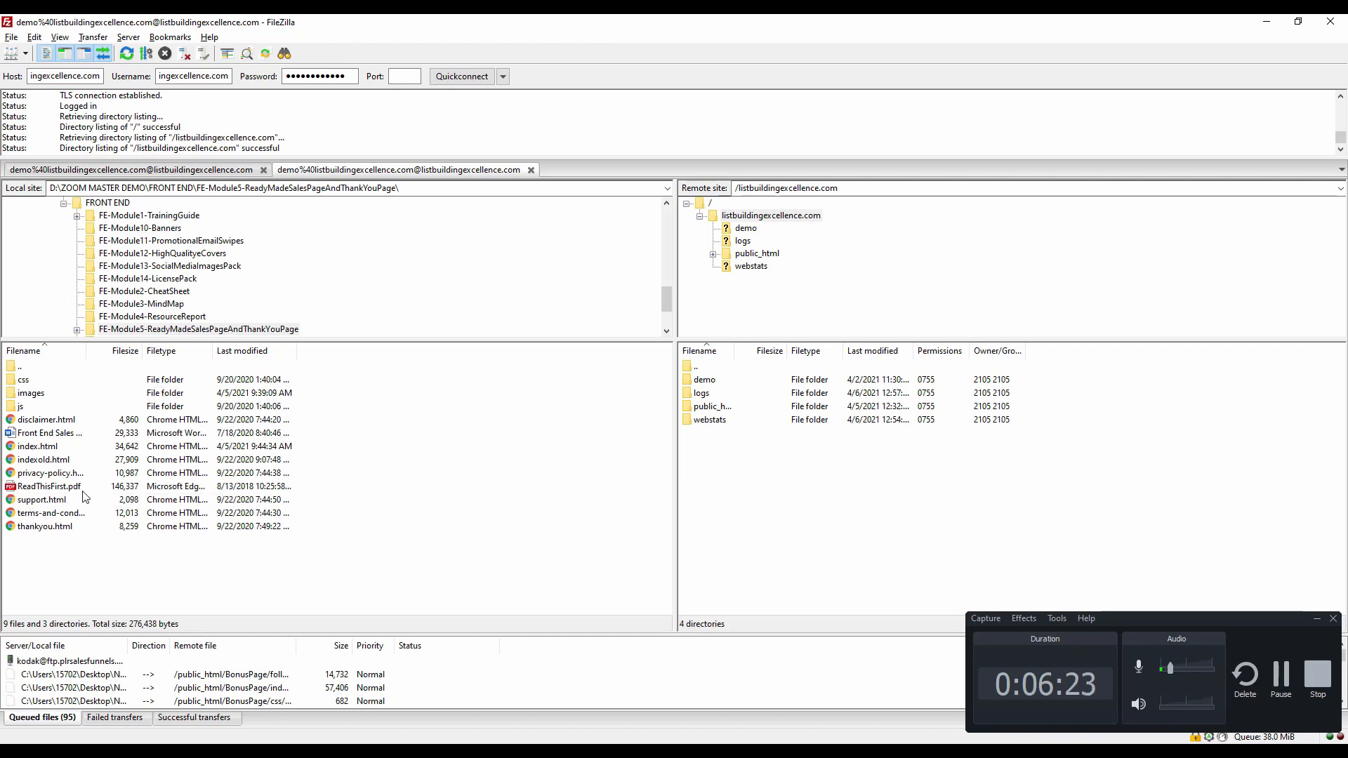
Select all files and folders of the local FE-Module5-ReadyMadeSalesPageAndThankYouPage folder, and open the remote public_html folder
click(74, 530)
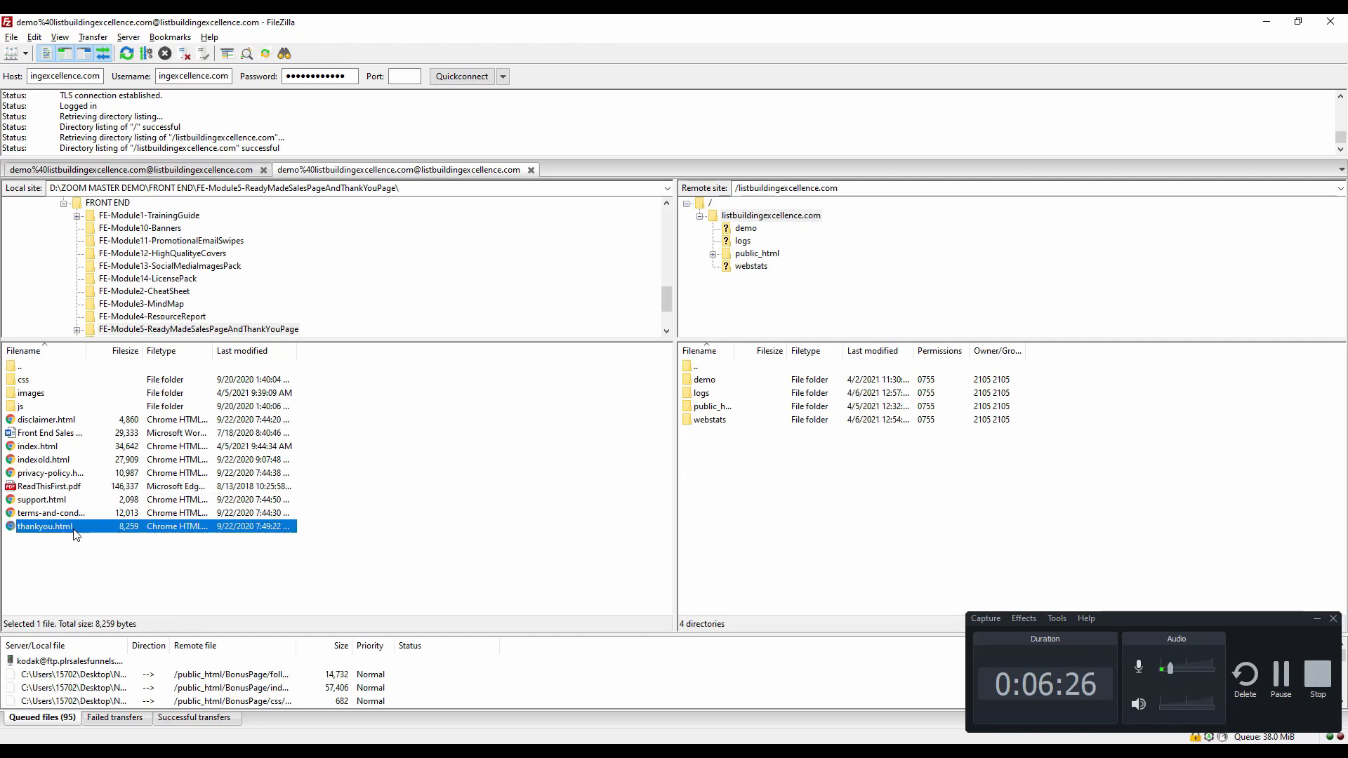
key(shift+Up)
key(shift+Up)
key(shift+Up)
key(shift+Up)
key(shift+Up)
key(shift+Up)
key(shift+Up)
key(shift+Up)
key(shift+Up)
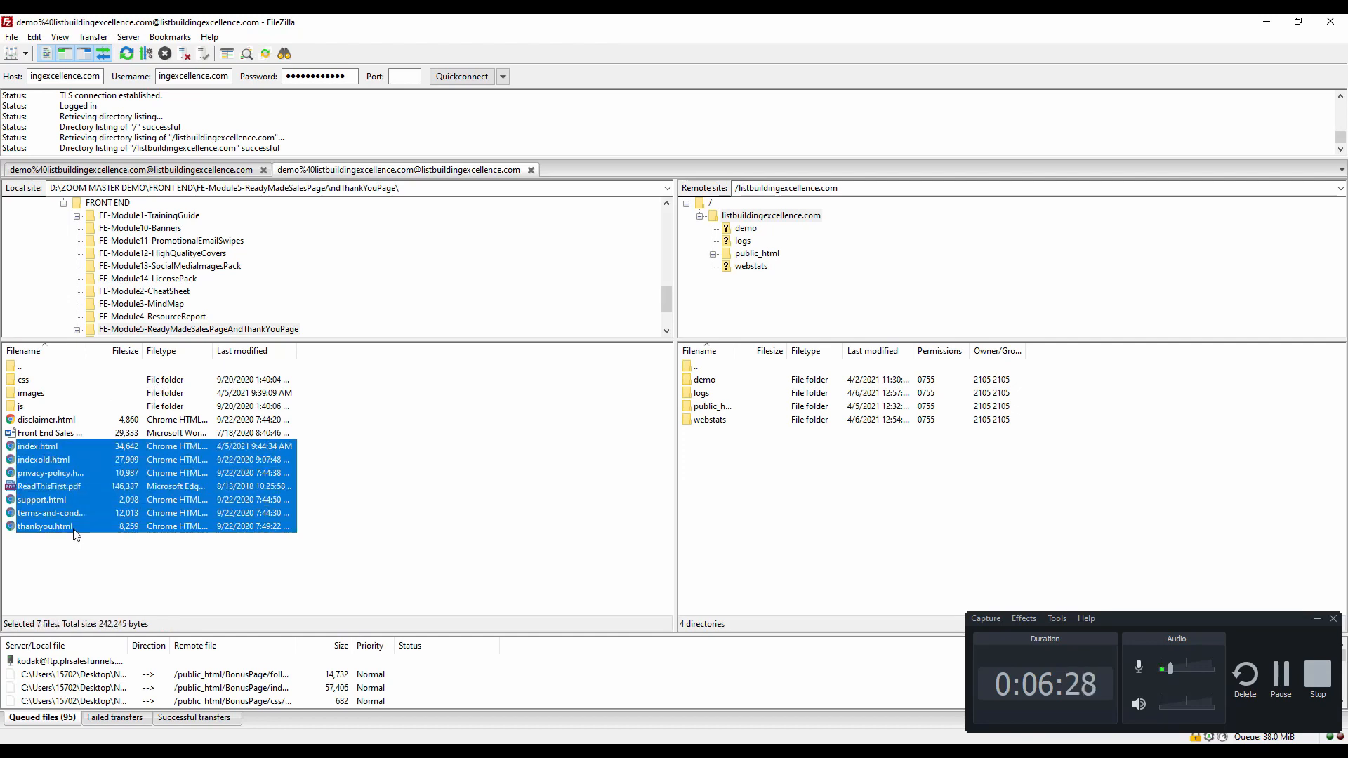
key(shift+Up)
key(shift+Up)
key(shift+Up)
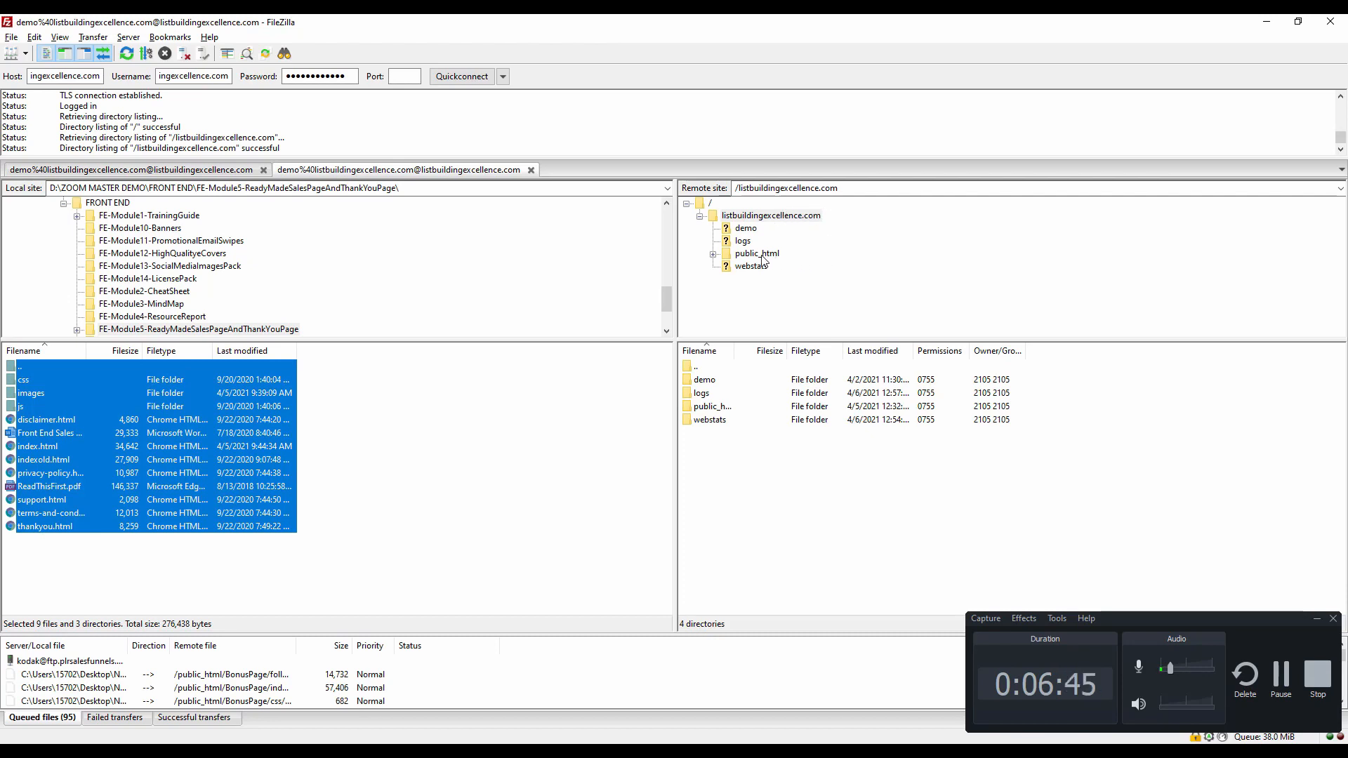
click(762, 255)
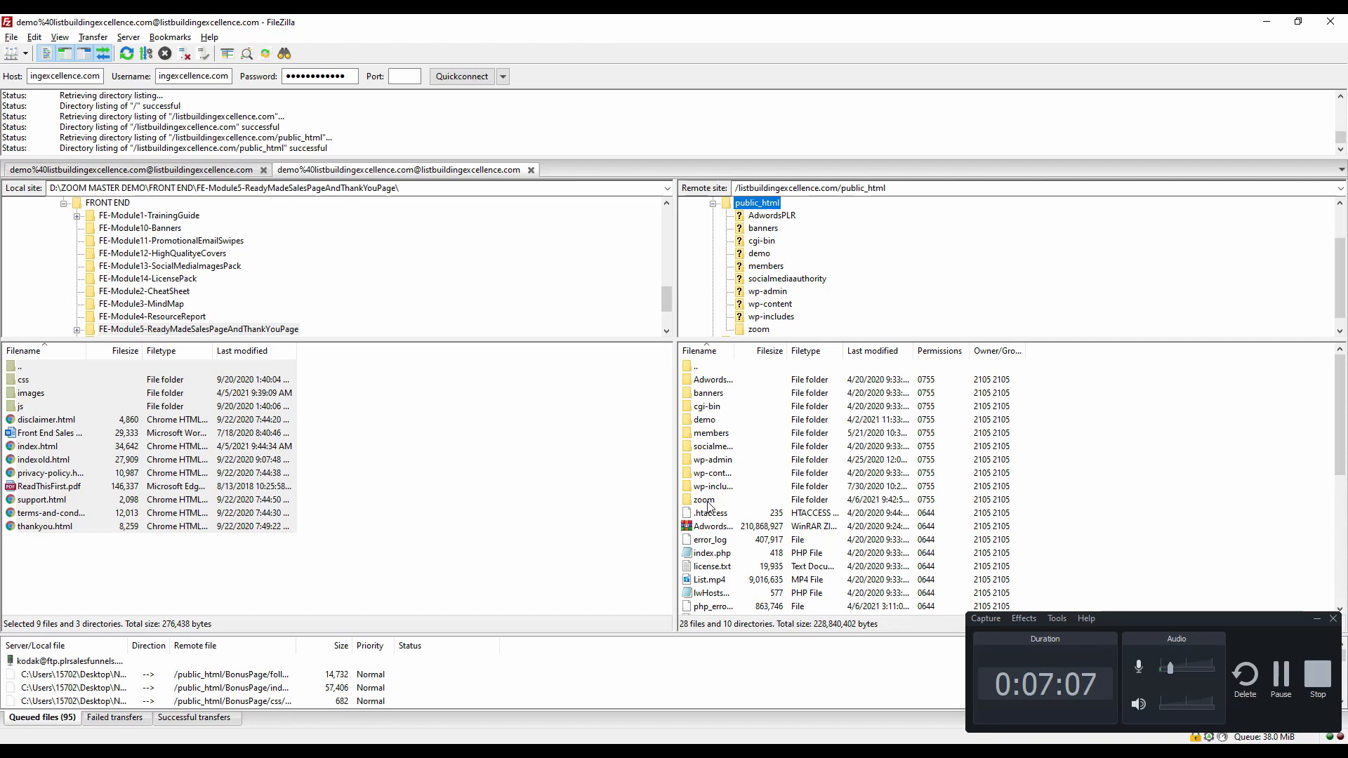
right_click(1064, 421)
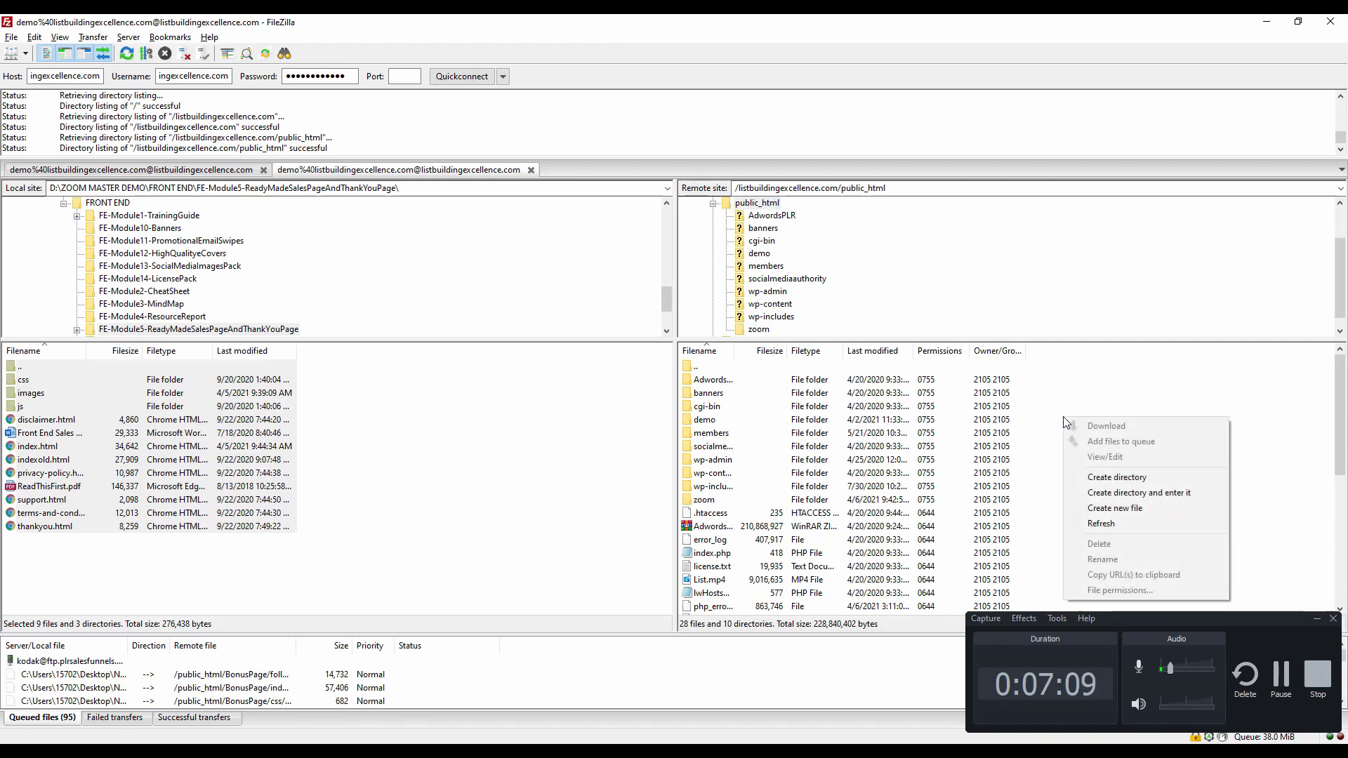
click(1126, 483)
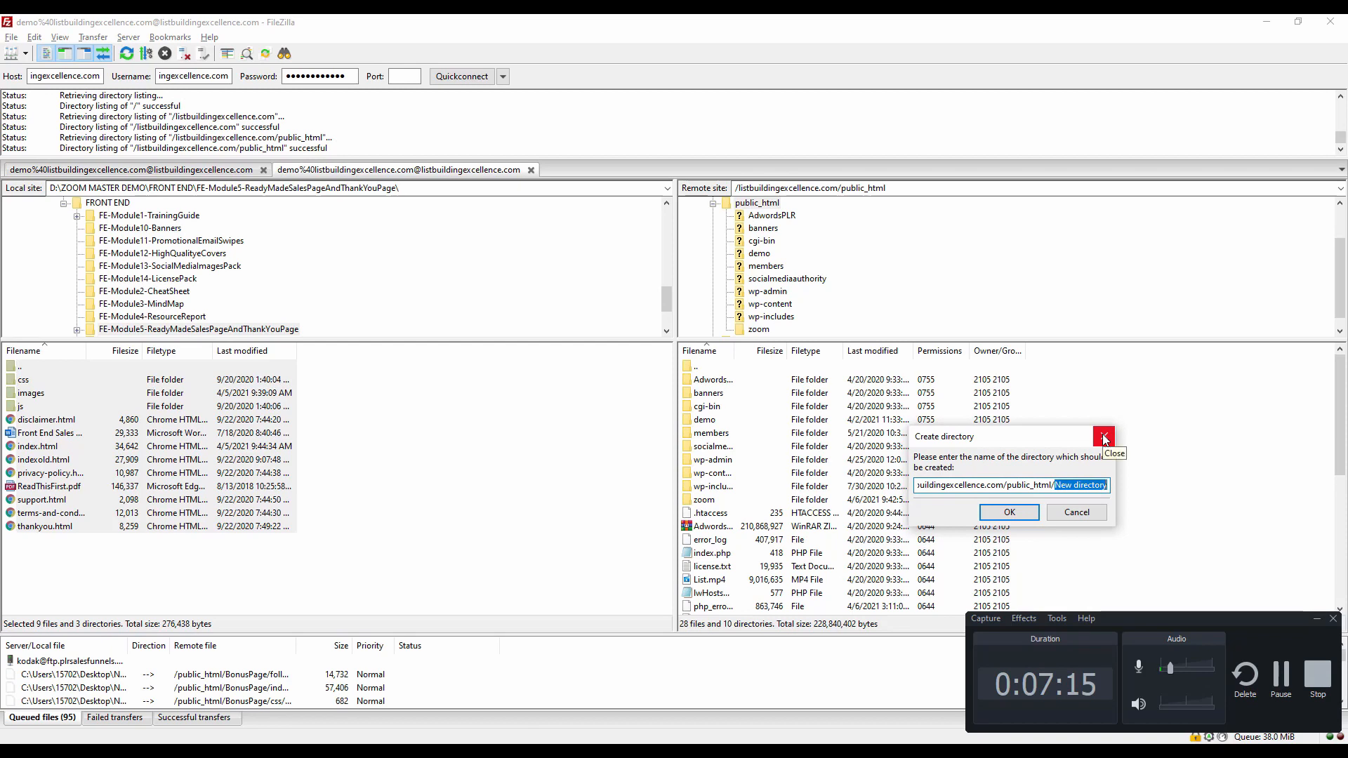
click(1076, 512)
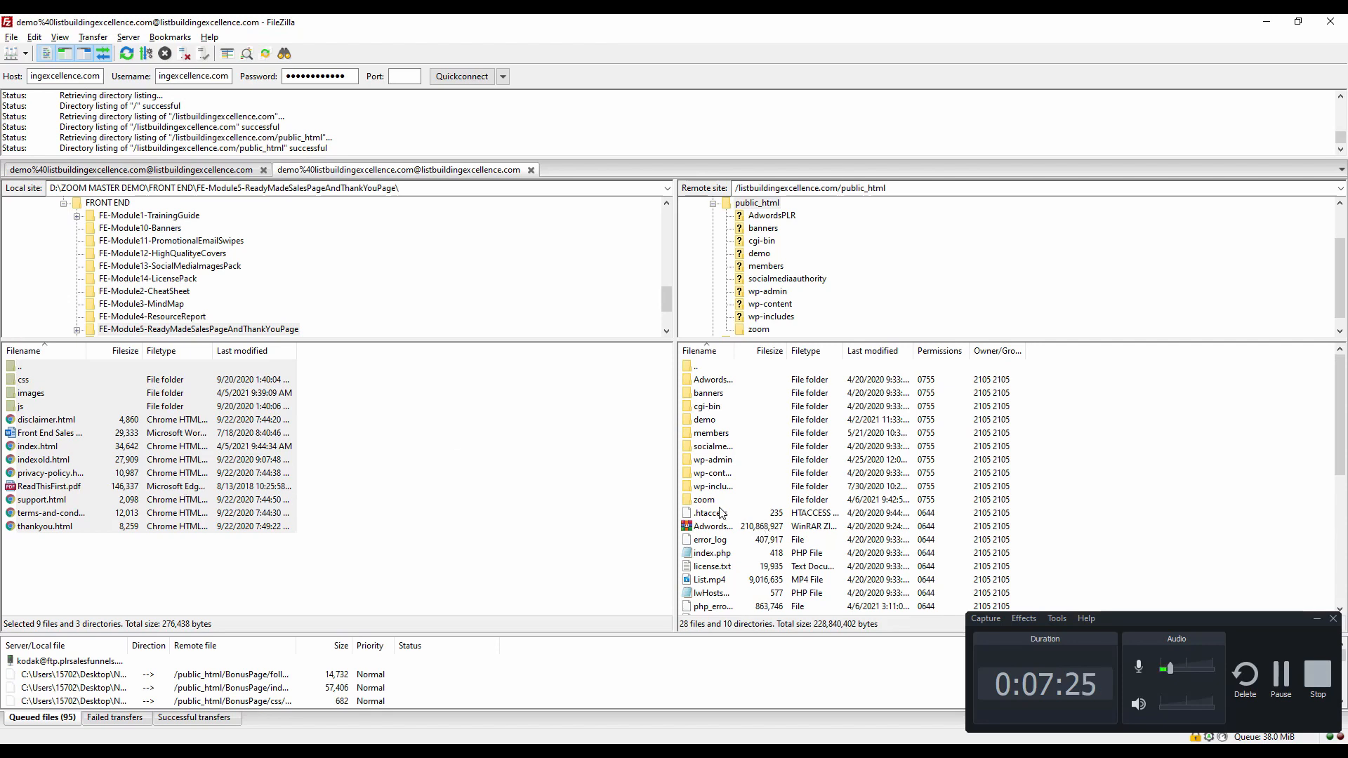
Open the remote zoom folder inside public_html and upload the selected local files and folders into it
double_click(704, 499)
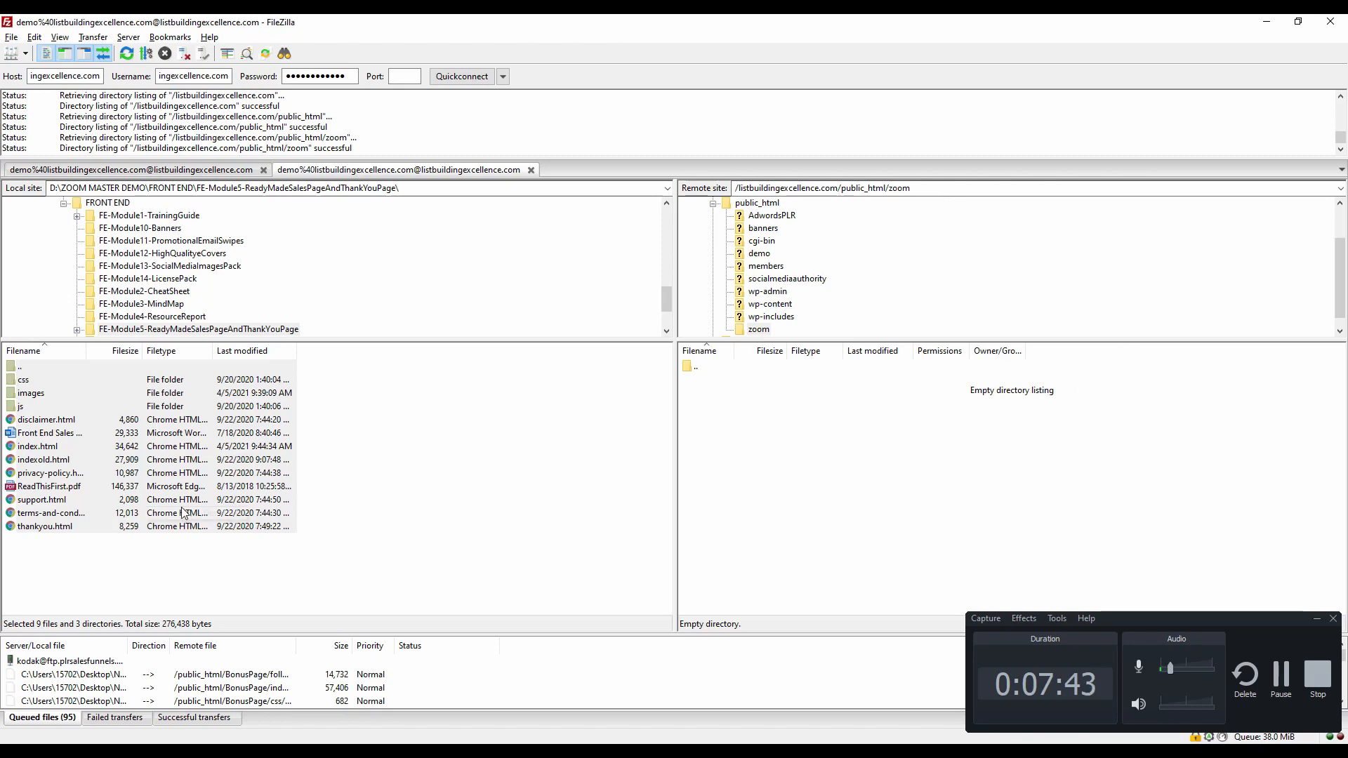
right_click(251, 414)
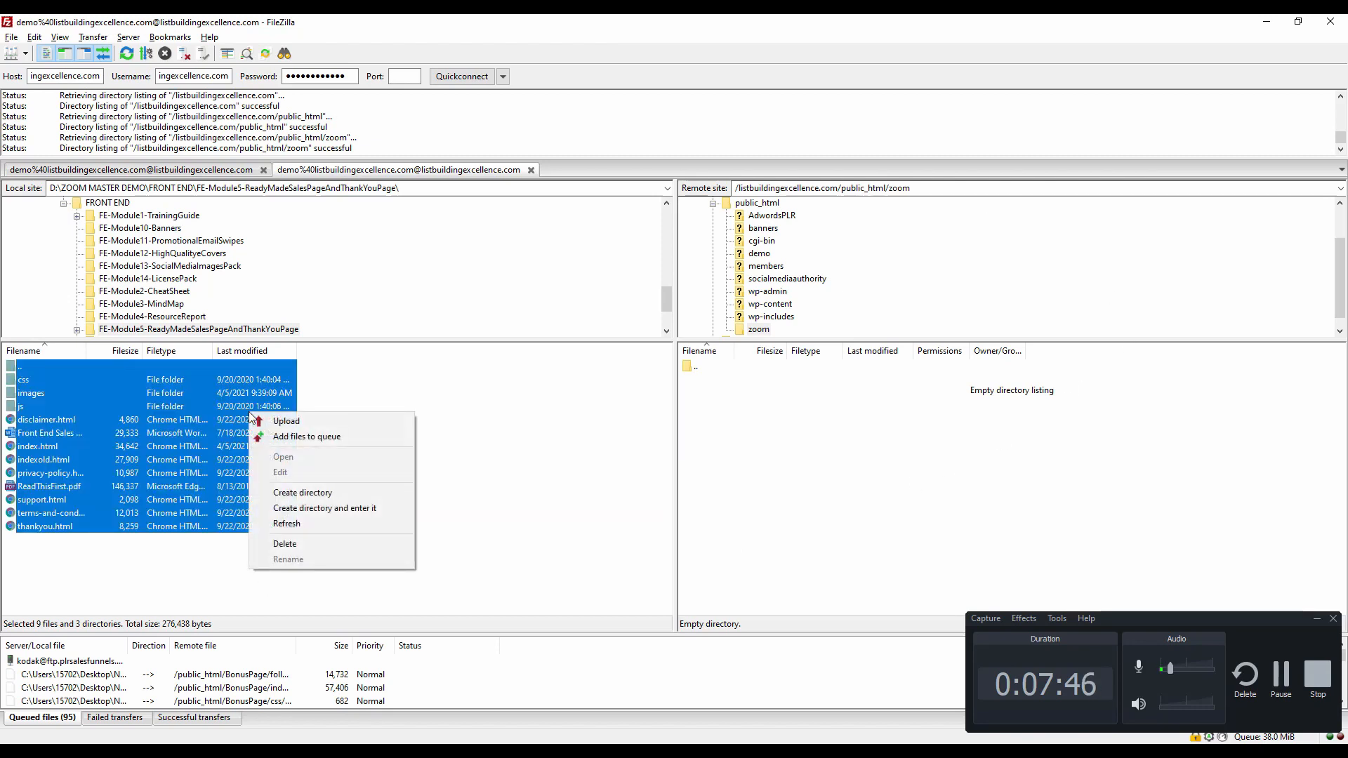
click(285, 421)
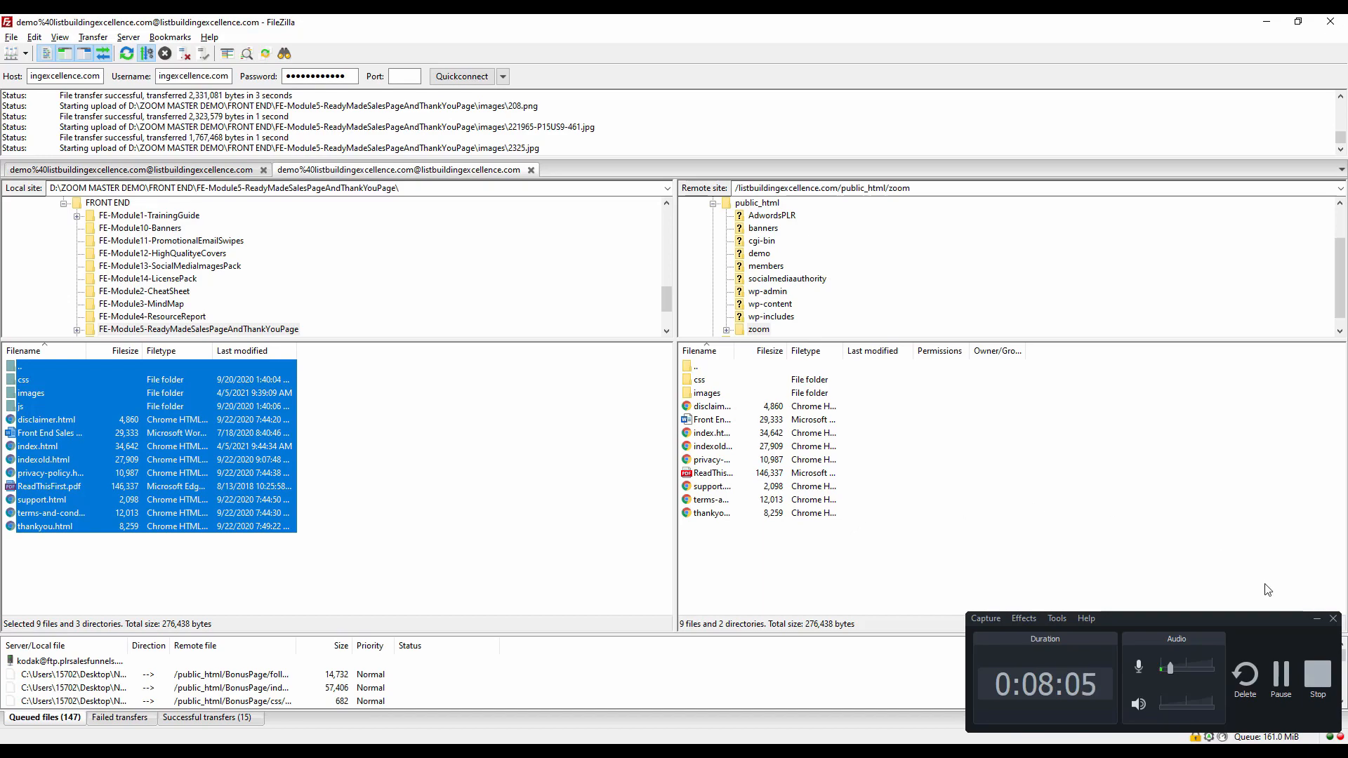
click(1281, 676)
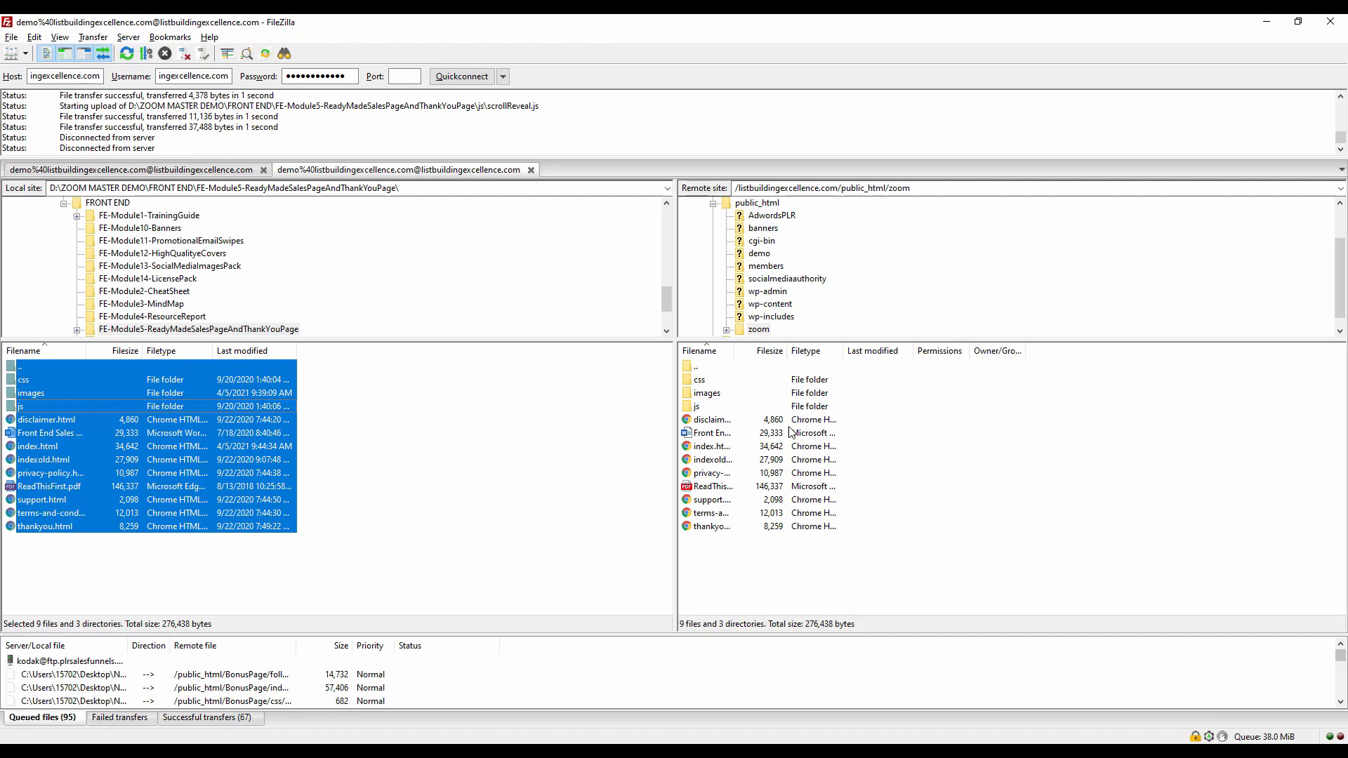
Select the uploaded index.html in the remote zoom folder
click(835, 459)
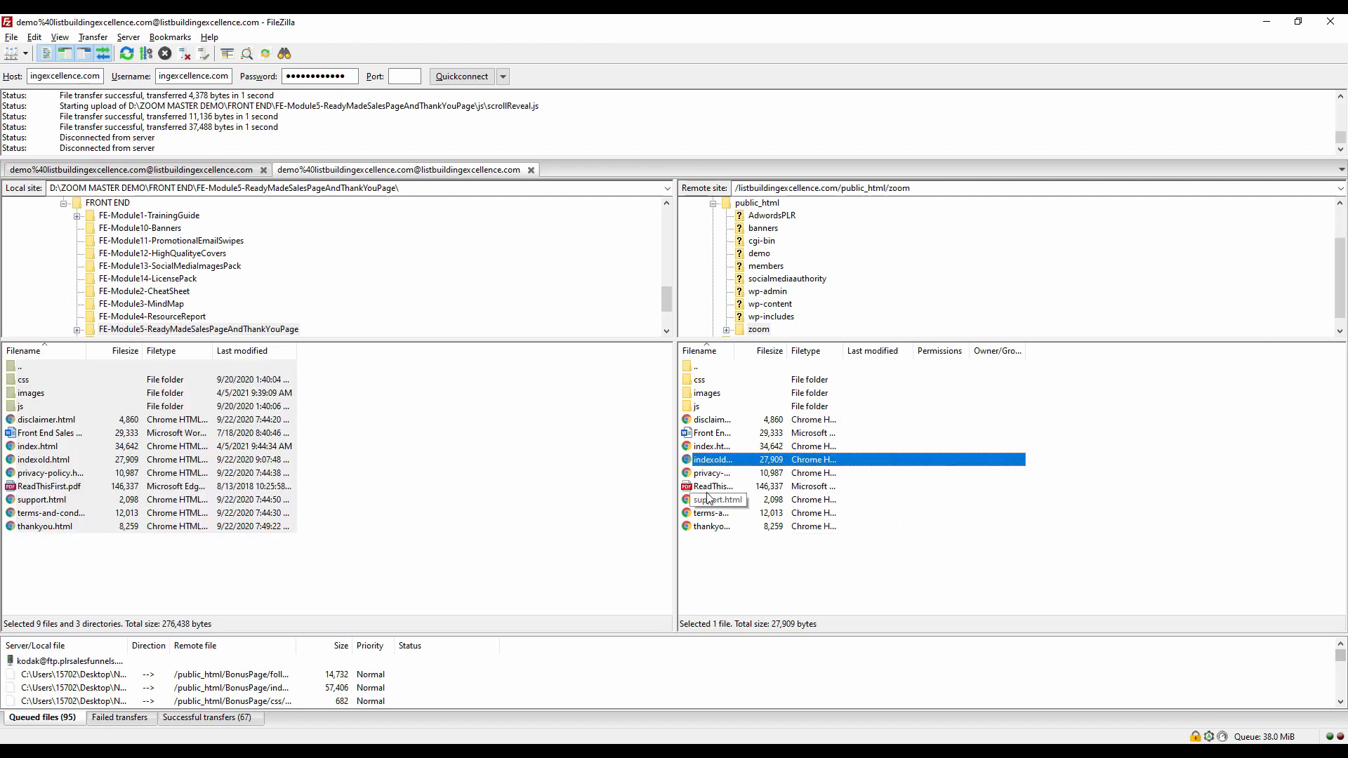
click(721, 447)
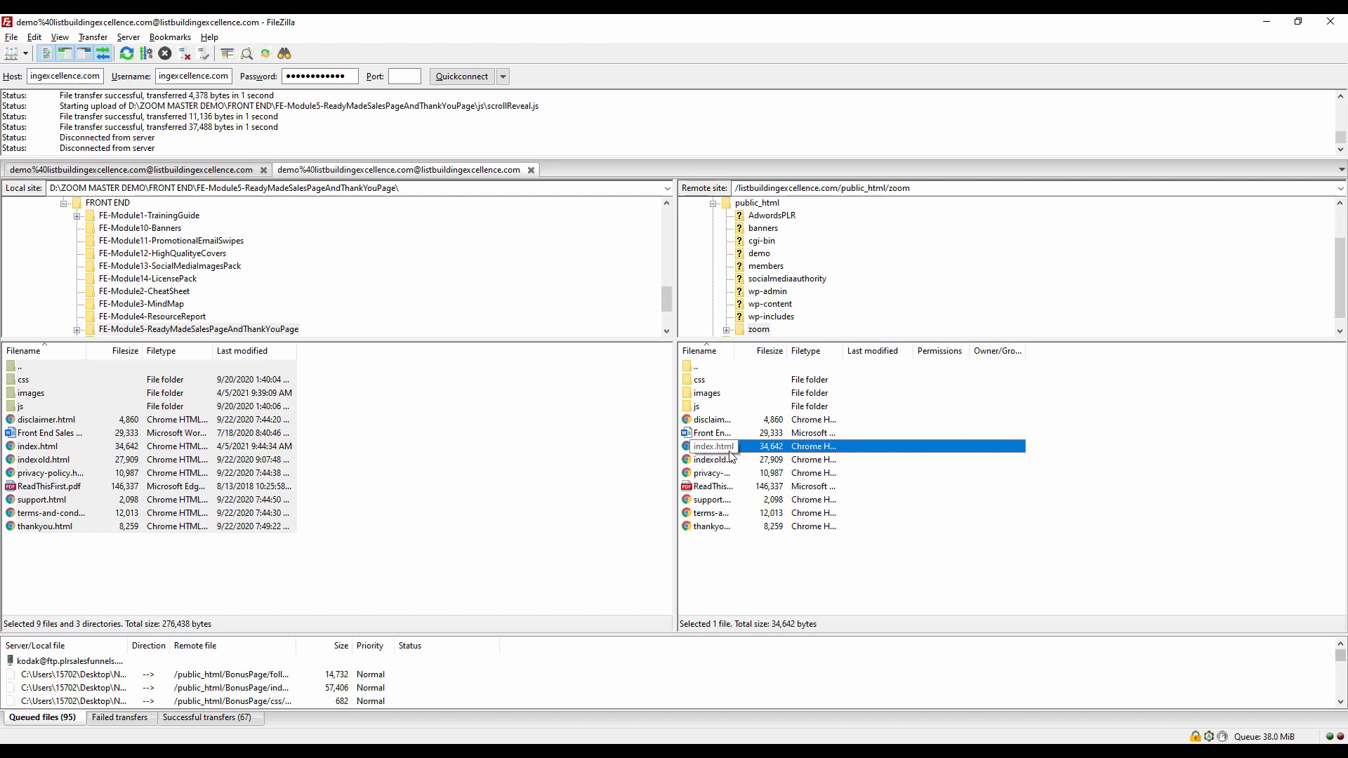
Switch to Chrome and load listbuildingexcellence.com/zoom
click(725, 752)
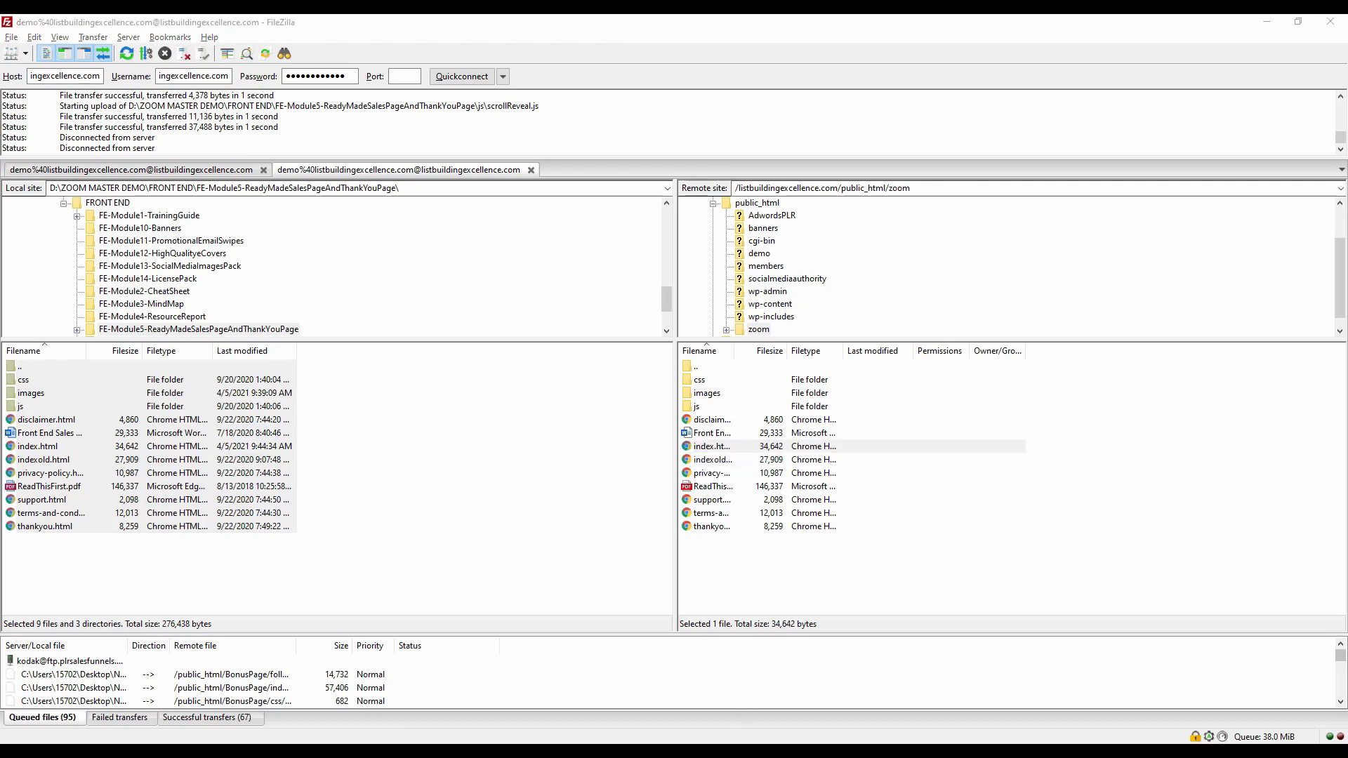
click(652, 683)
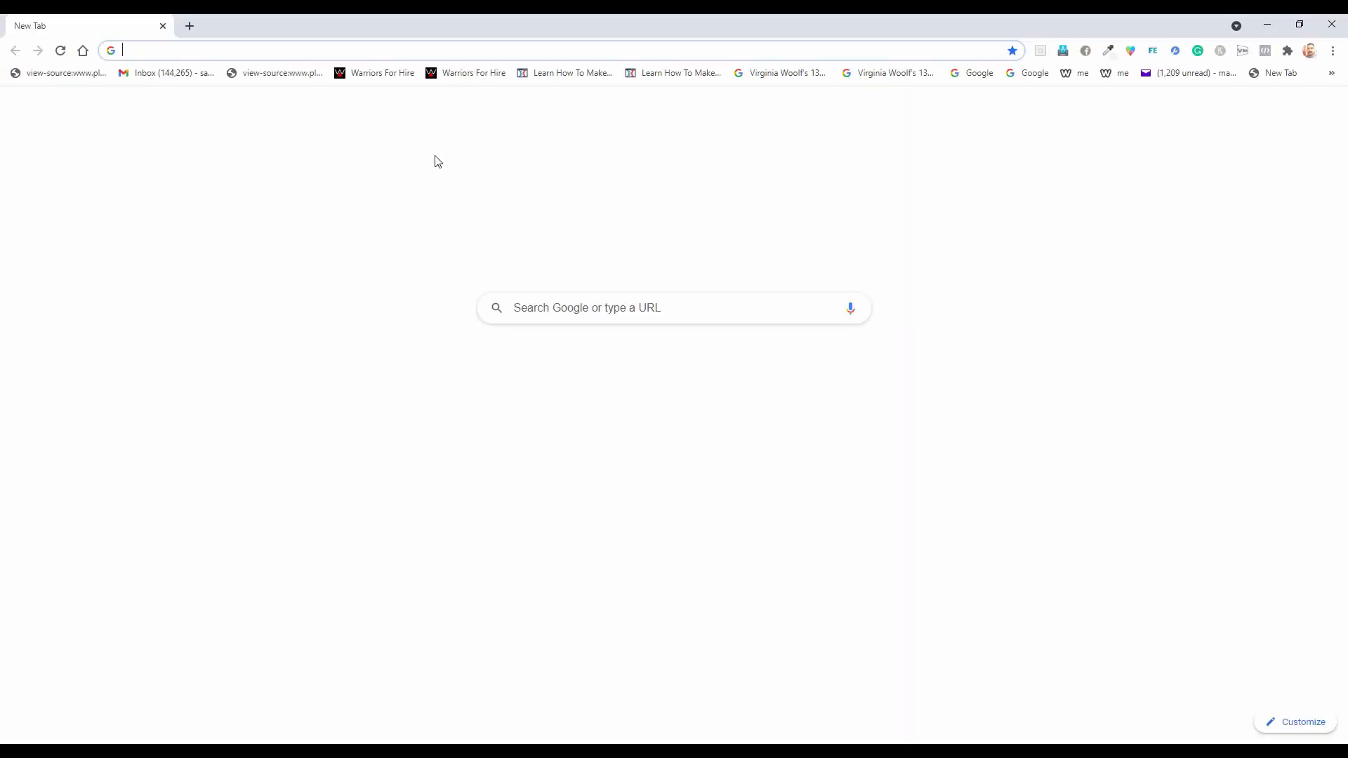
click(493, 50)
text(l)
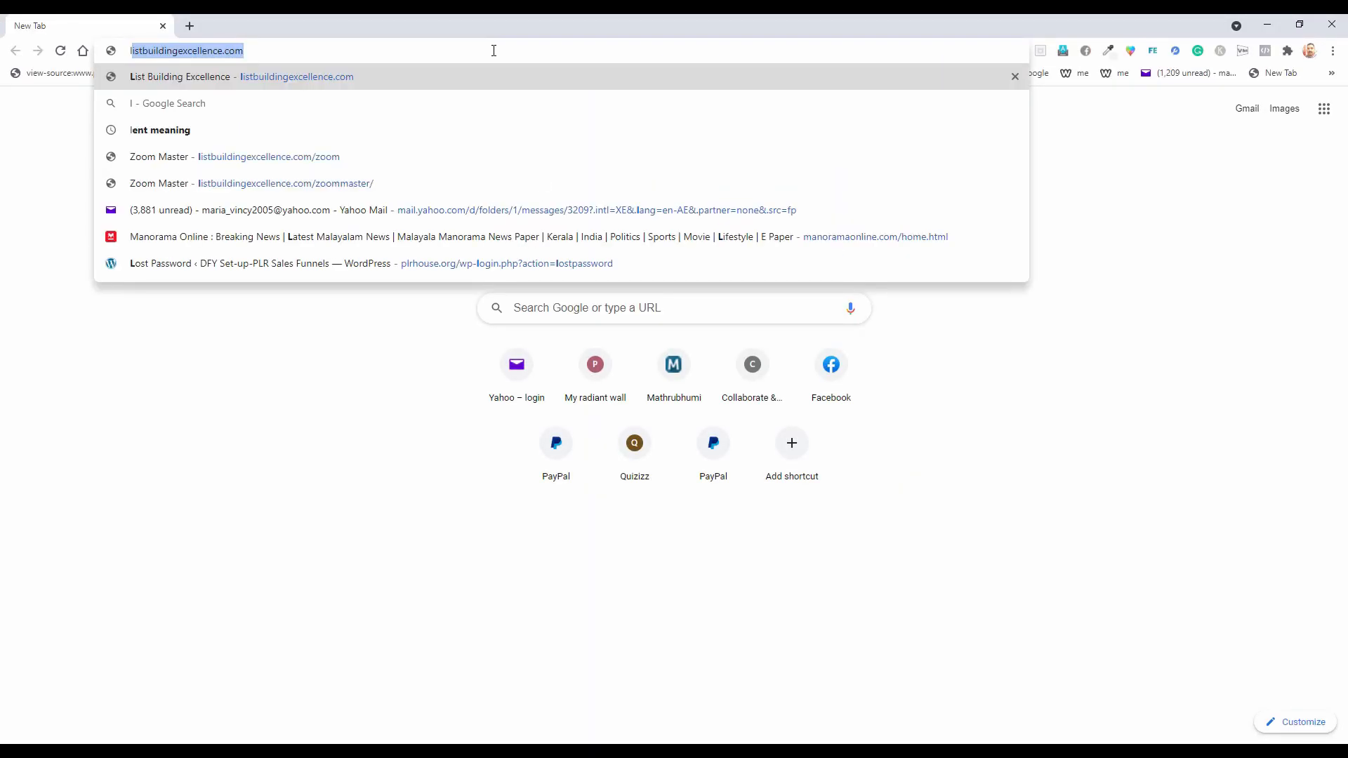
click(298, 51)
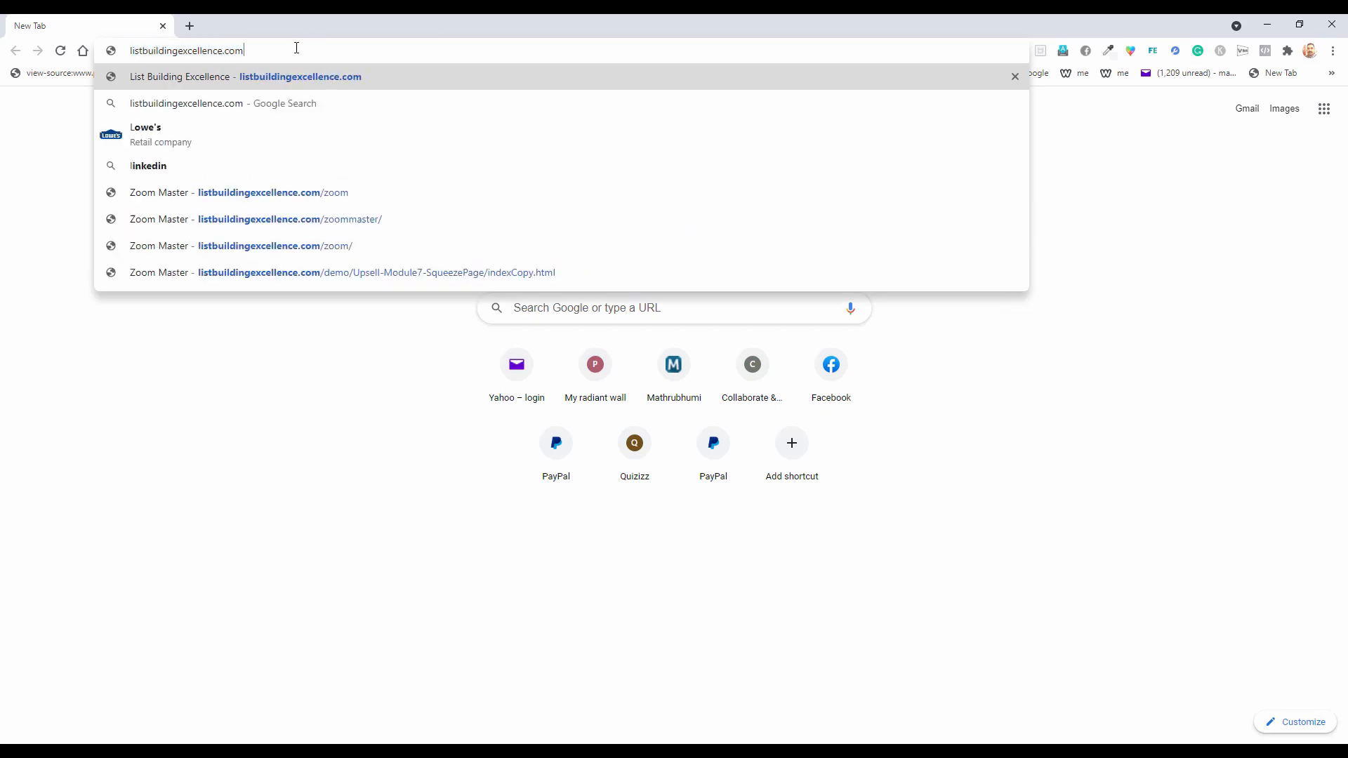
text(/)
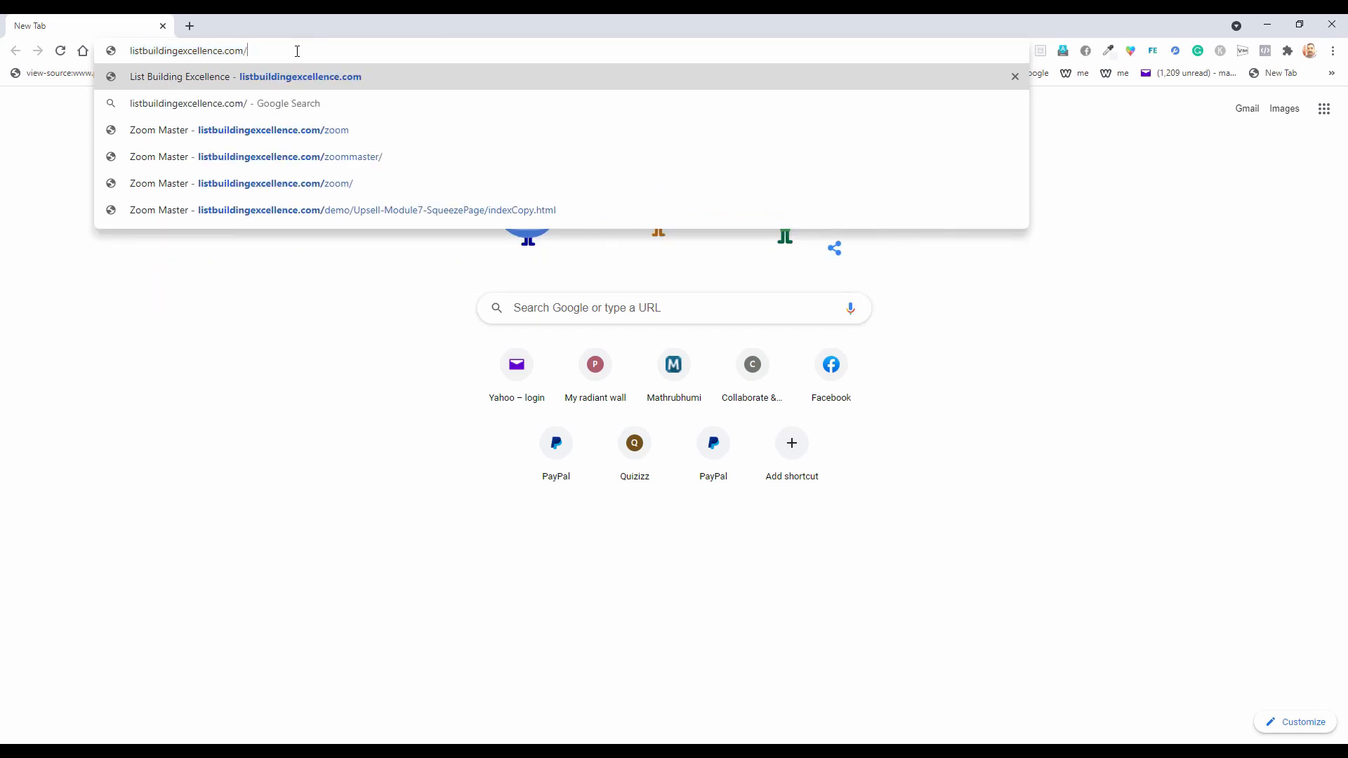
text(z)
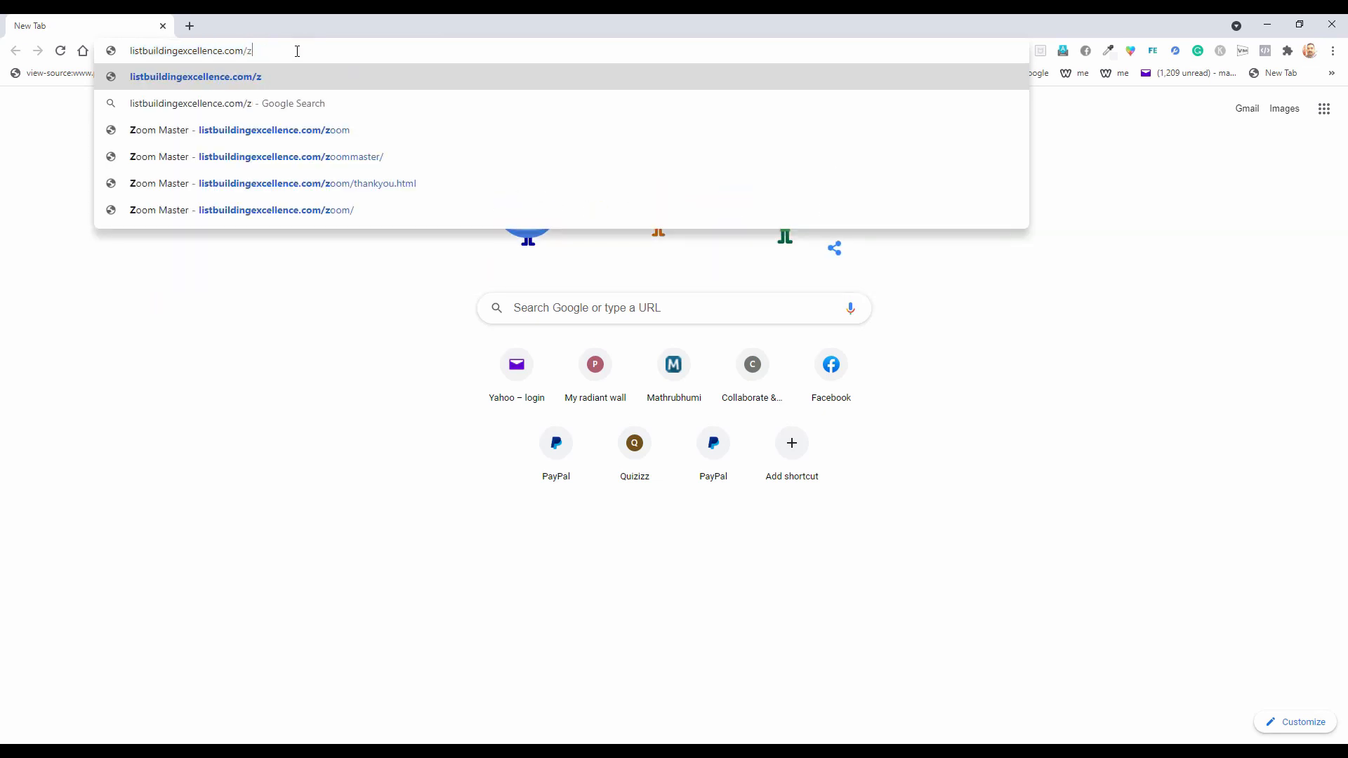
text(oom)
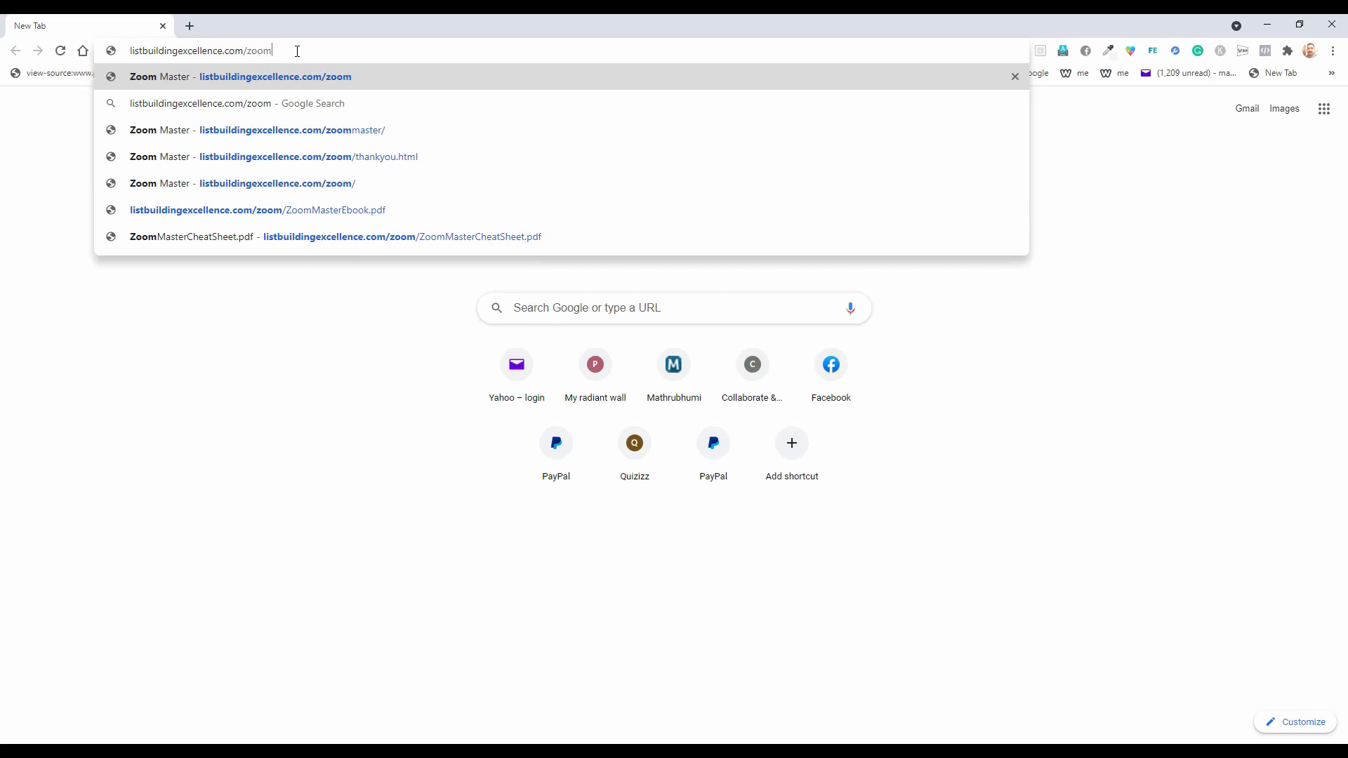
key(Return)
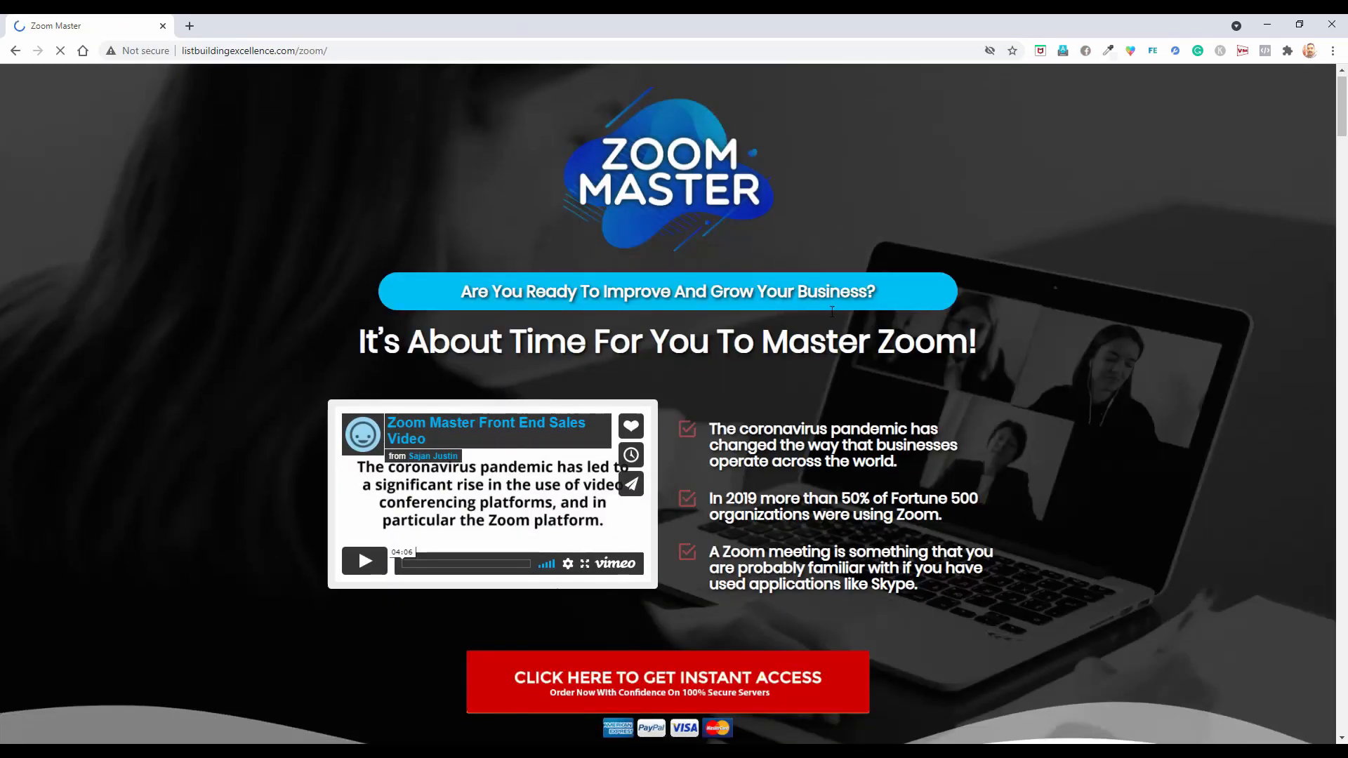
Examine the uploaded Zoom Master sales page down to its Frequently Asked Questions section, and return to FileZilla
scroll(833, 309, down, 6)
scroll(833, 310, down, 20)
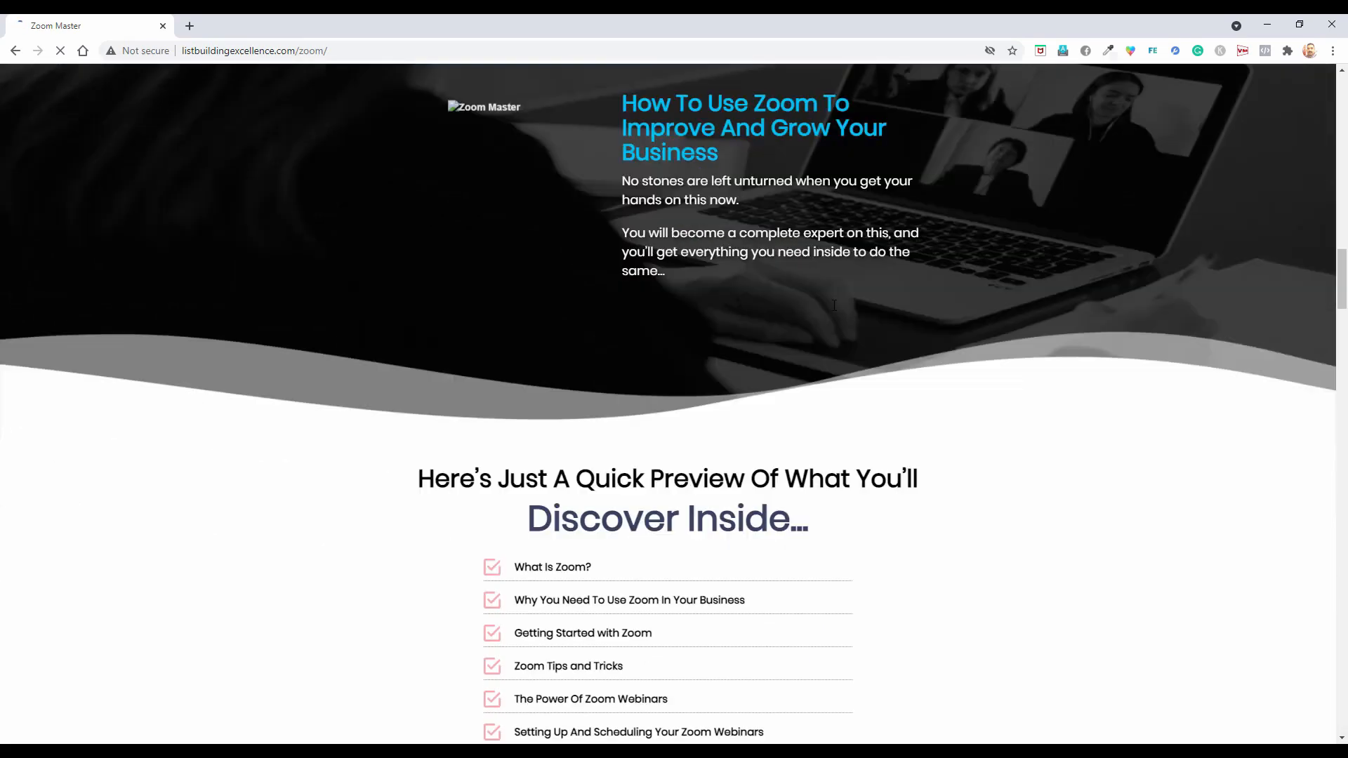
scroll(835, 308, down, 20)
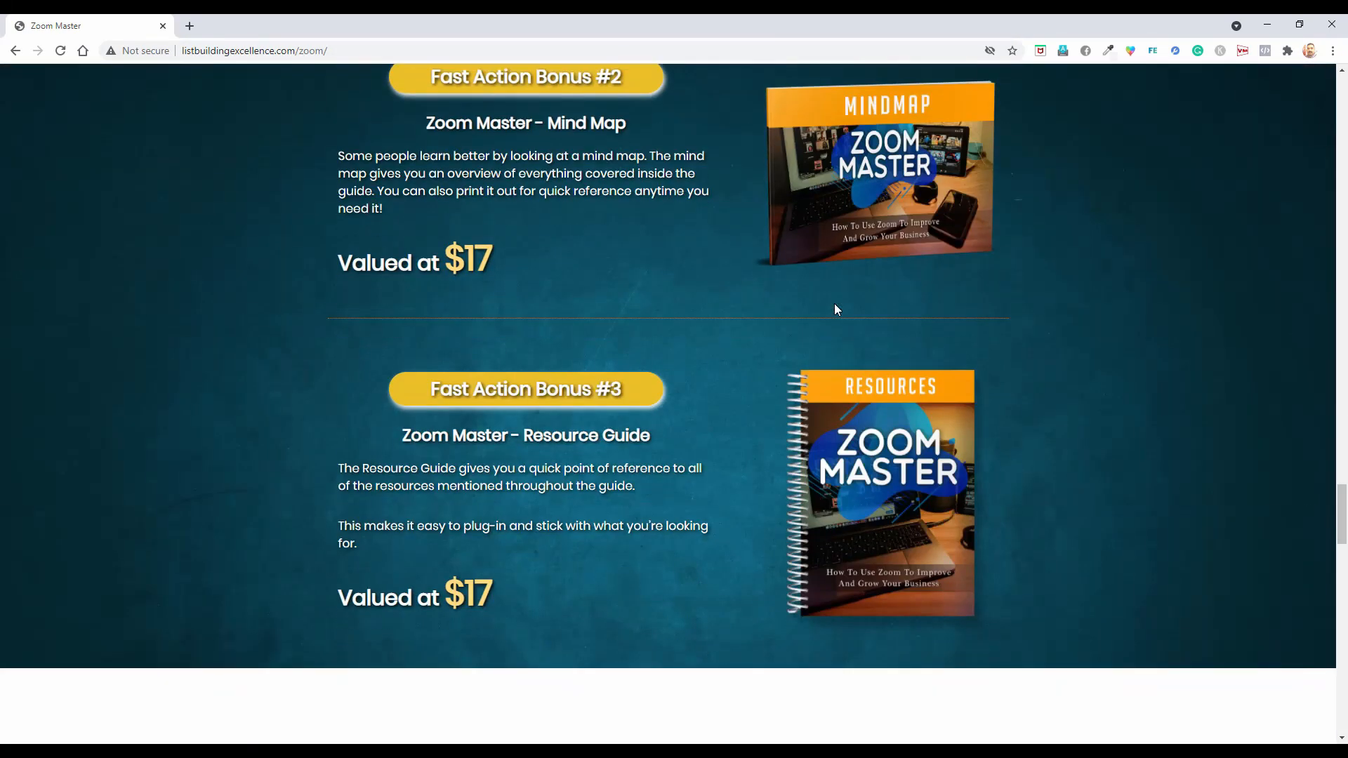
scroll(837, 309, down, 20)
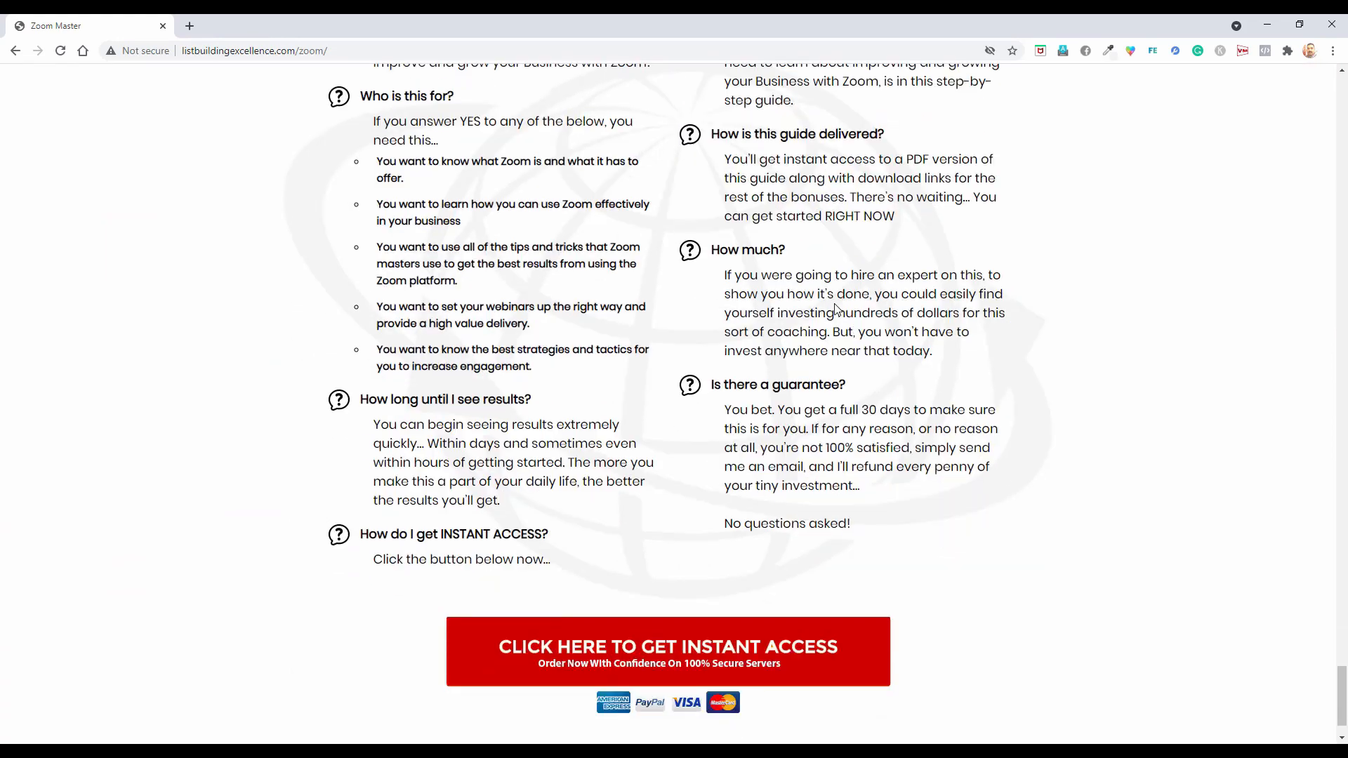
scroll(836, 309, up, 20)
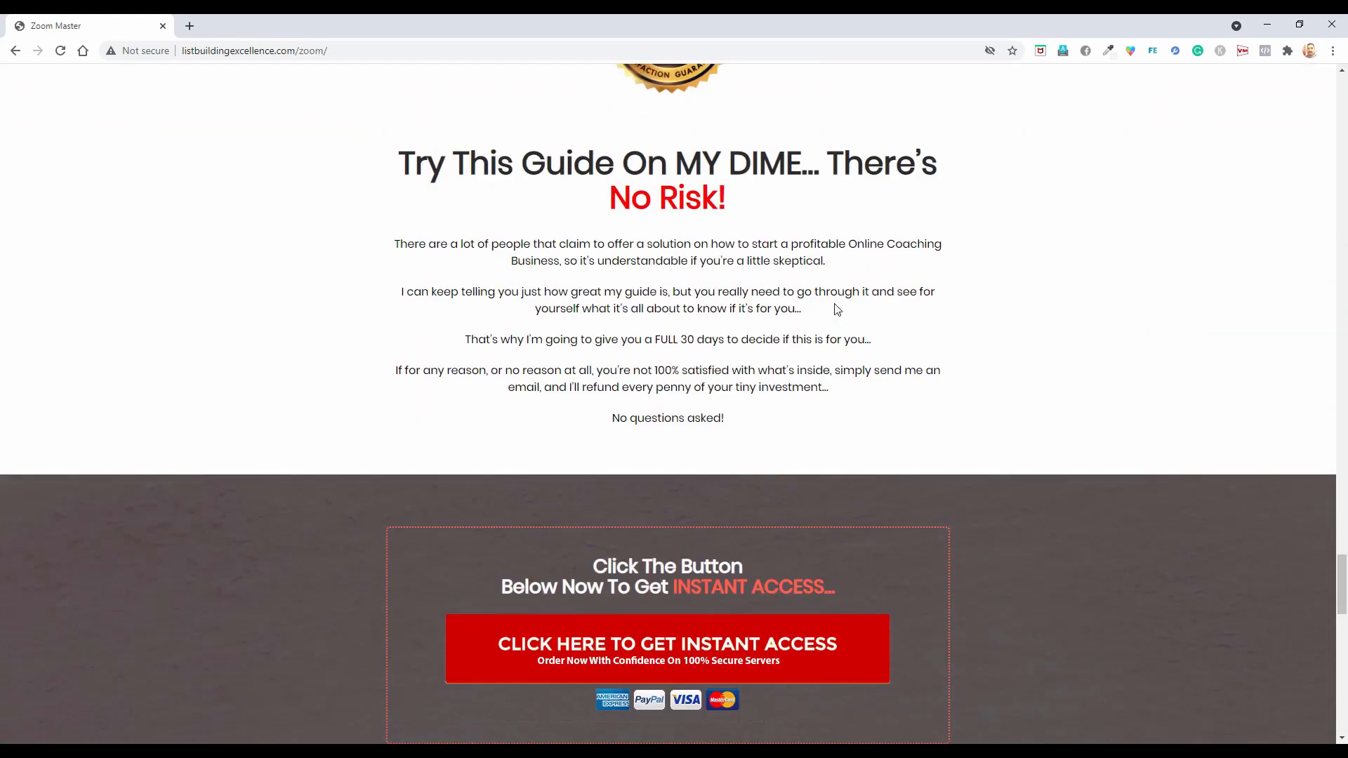
scroll(837, 310, up, 10)
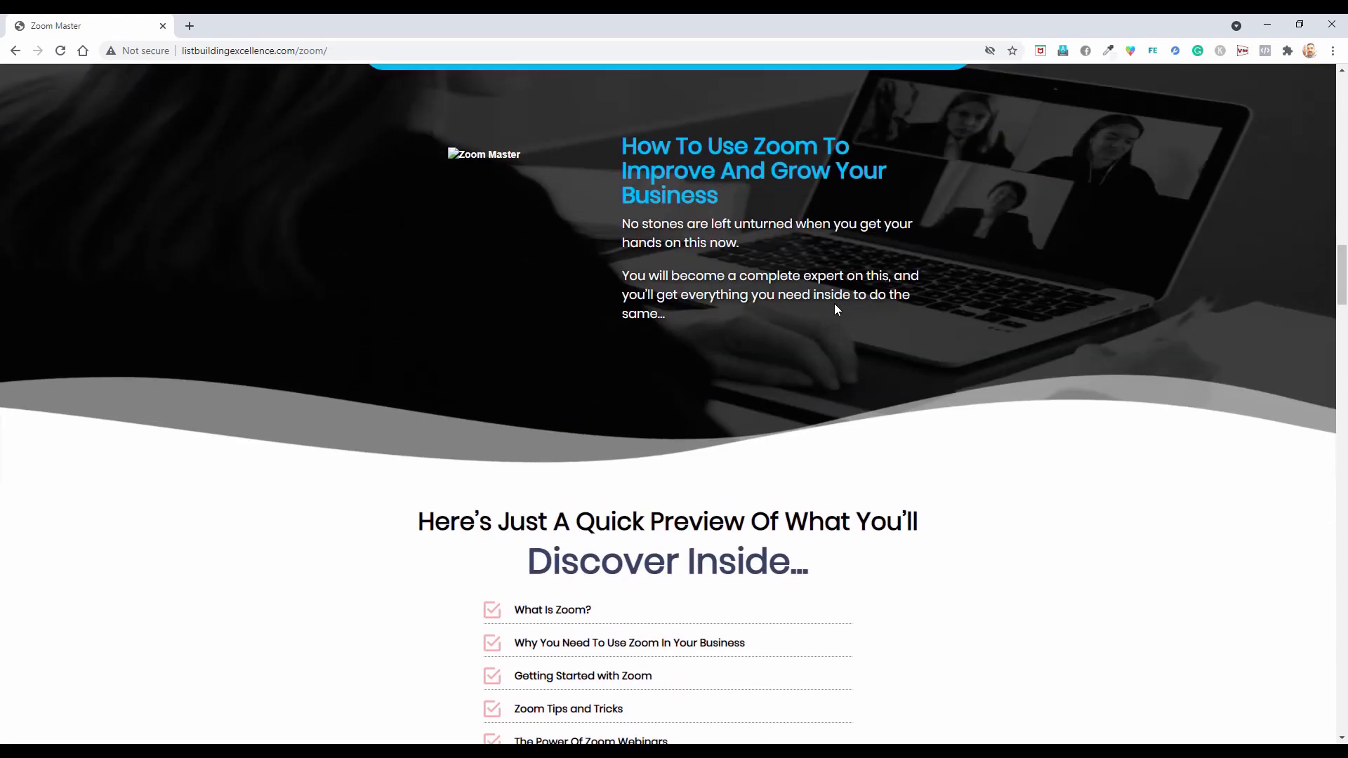
scroll(967, 397, up, 4)
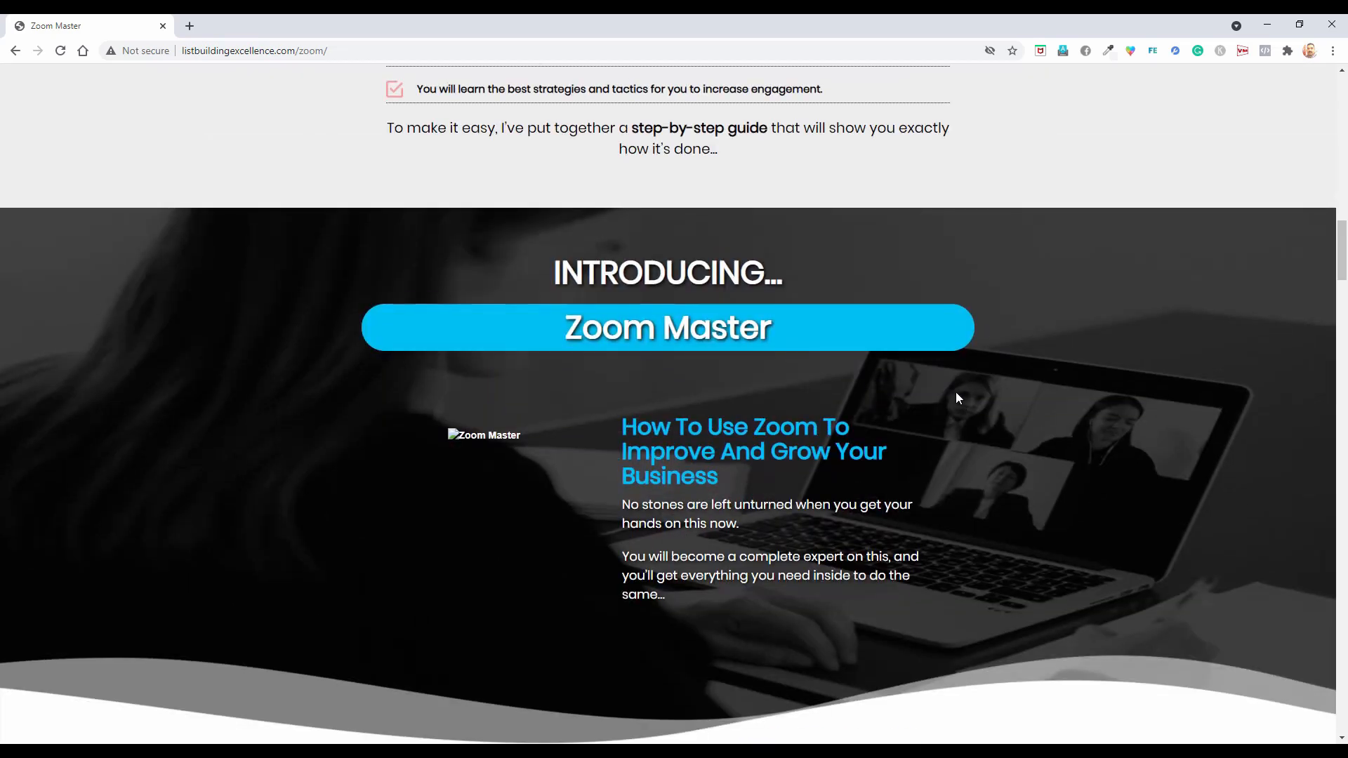
scroll(956, 398, up, 18)
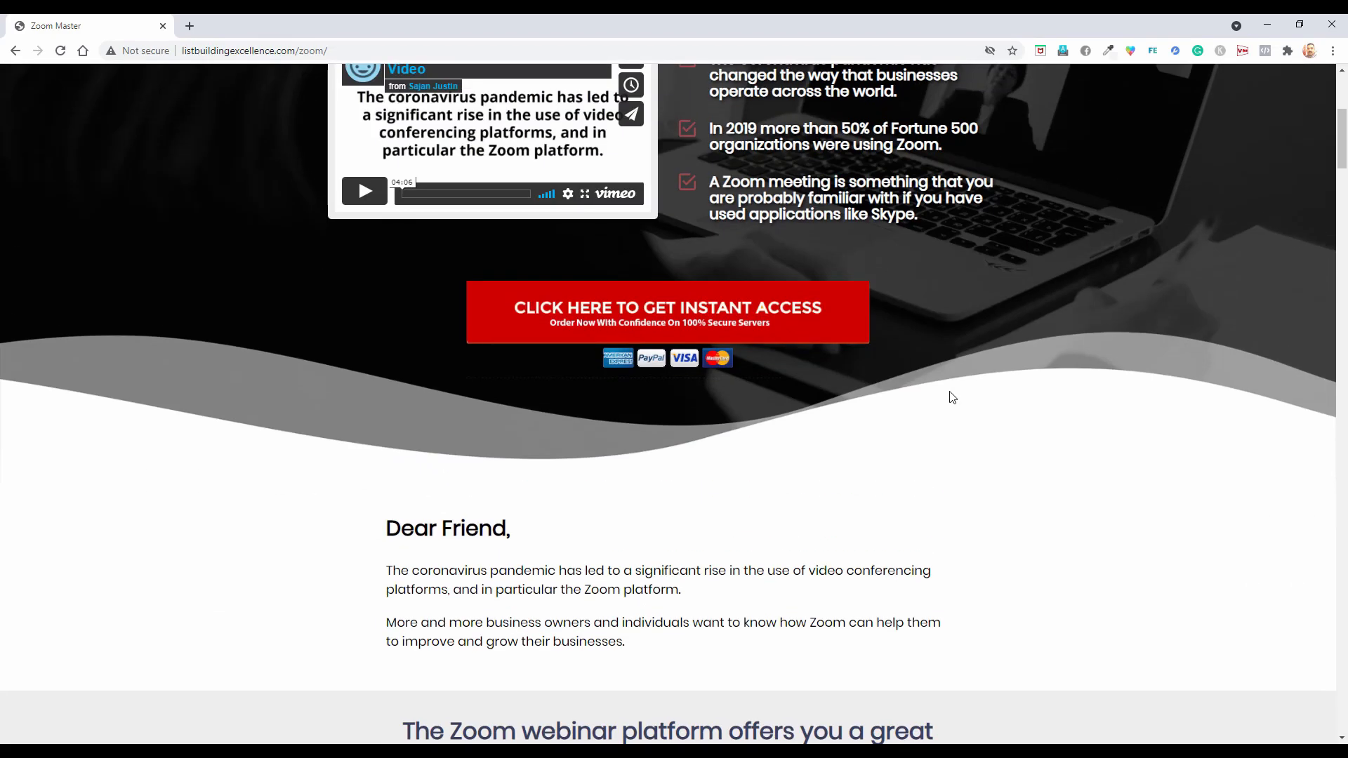
scroll(952, 398, down, 5)
drag(1342, 182, 1332, 673)
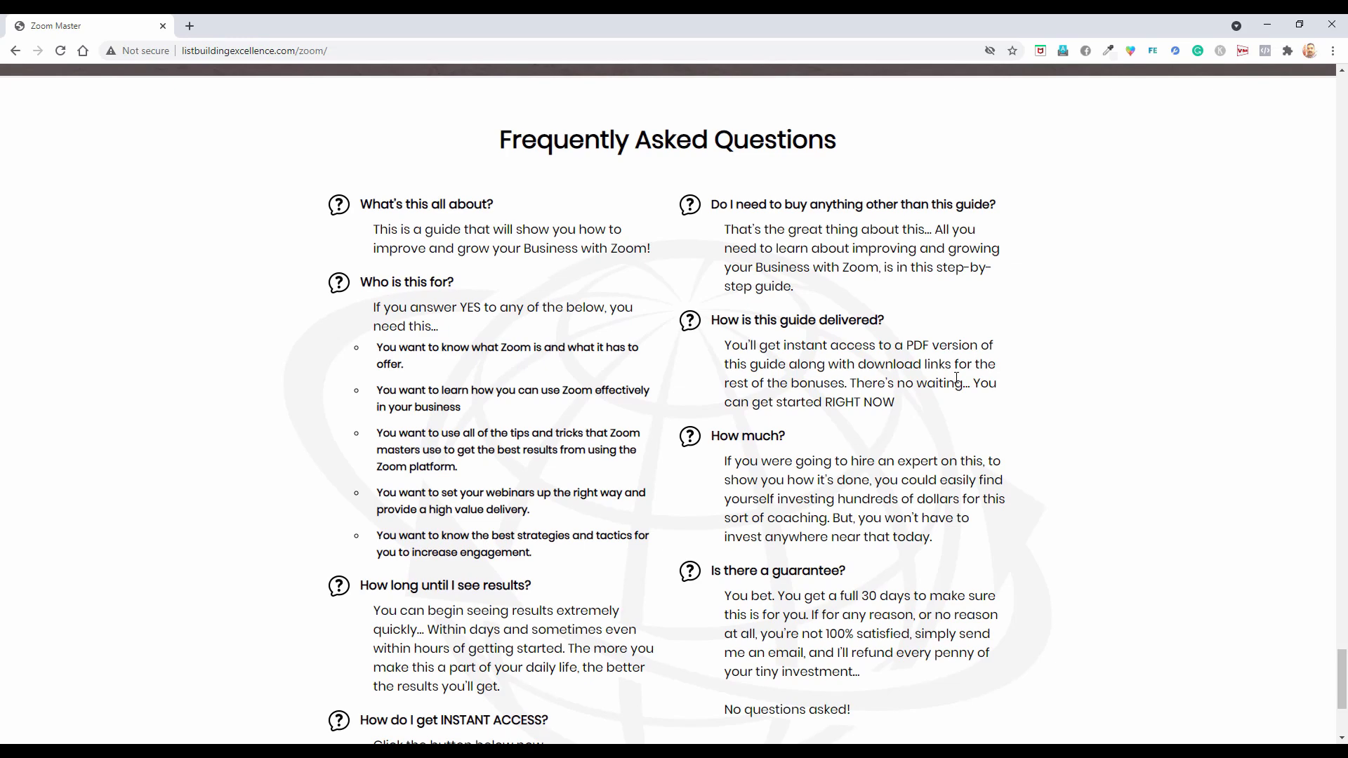
key(alt+Tab)
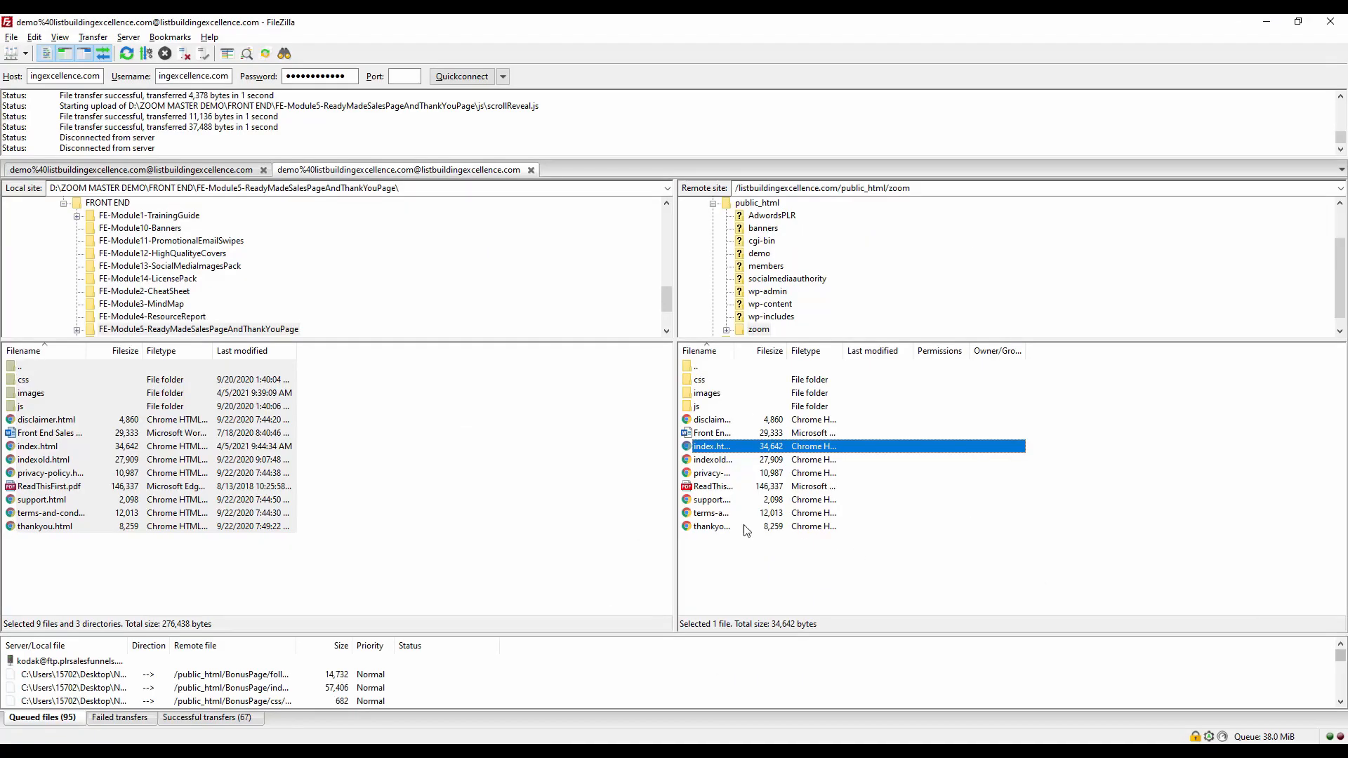
Switch to Chrome, load listbuildingexcellence.com/zoom/thankyou.html and look over the download sections on the thank-you page
key(alt+Tab)
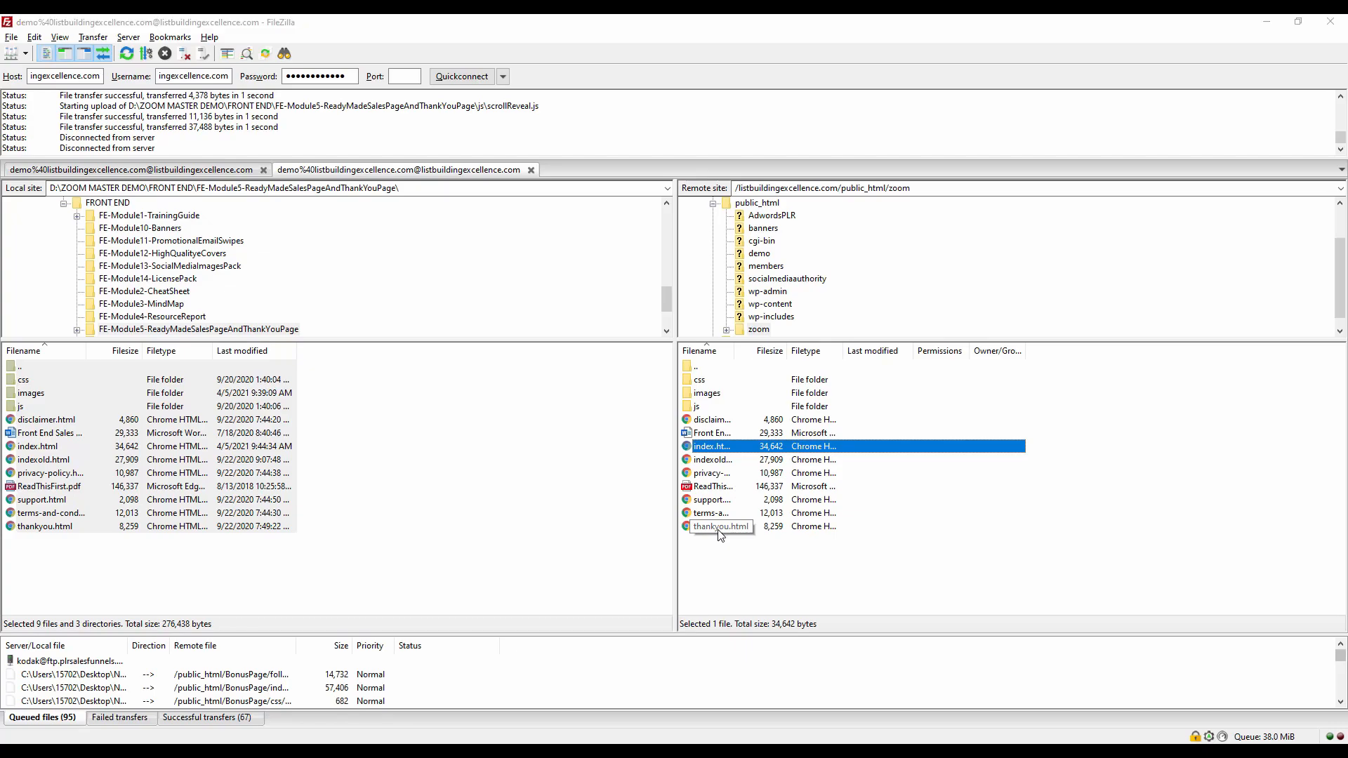
click(407, 52)
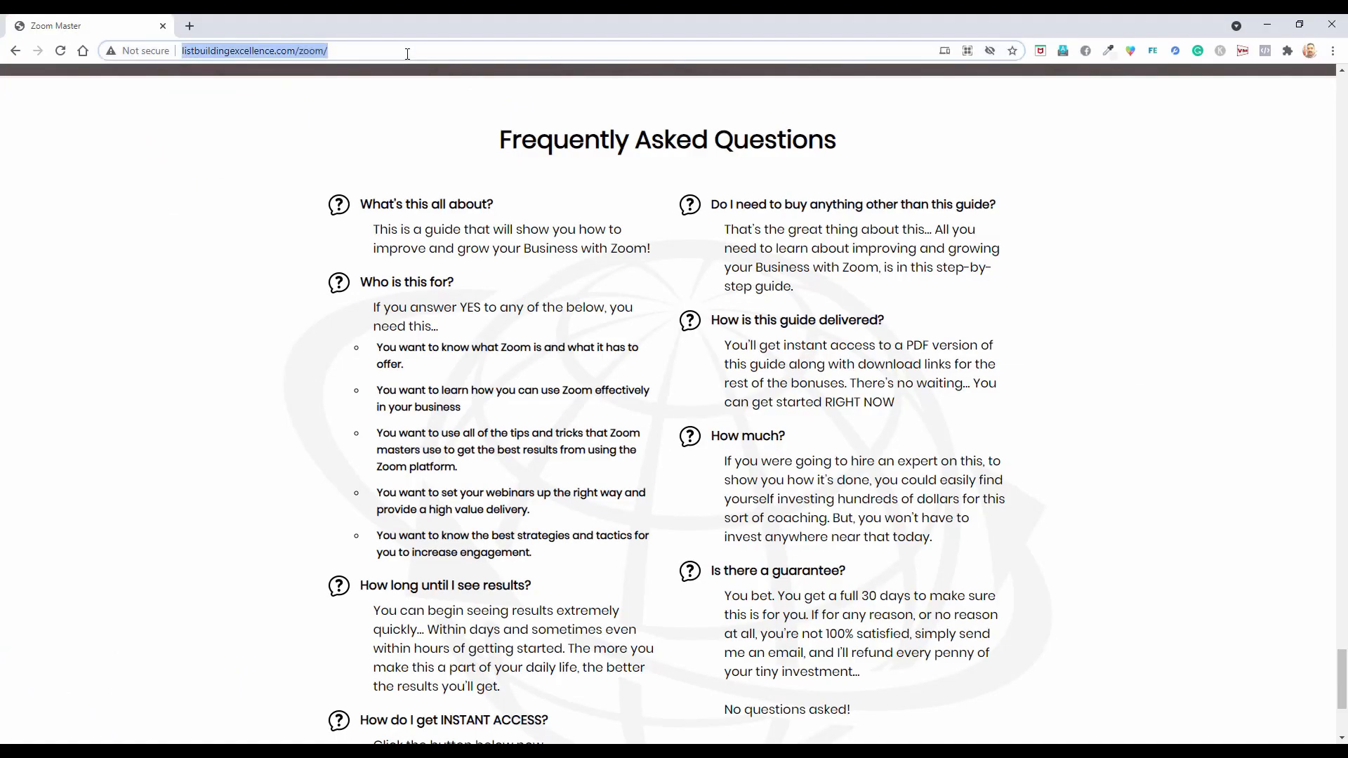
click(407, 53)
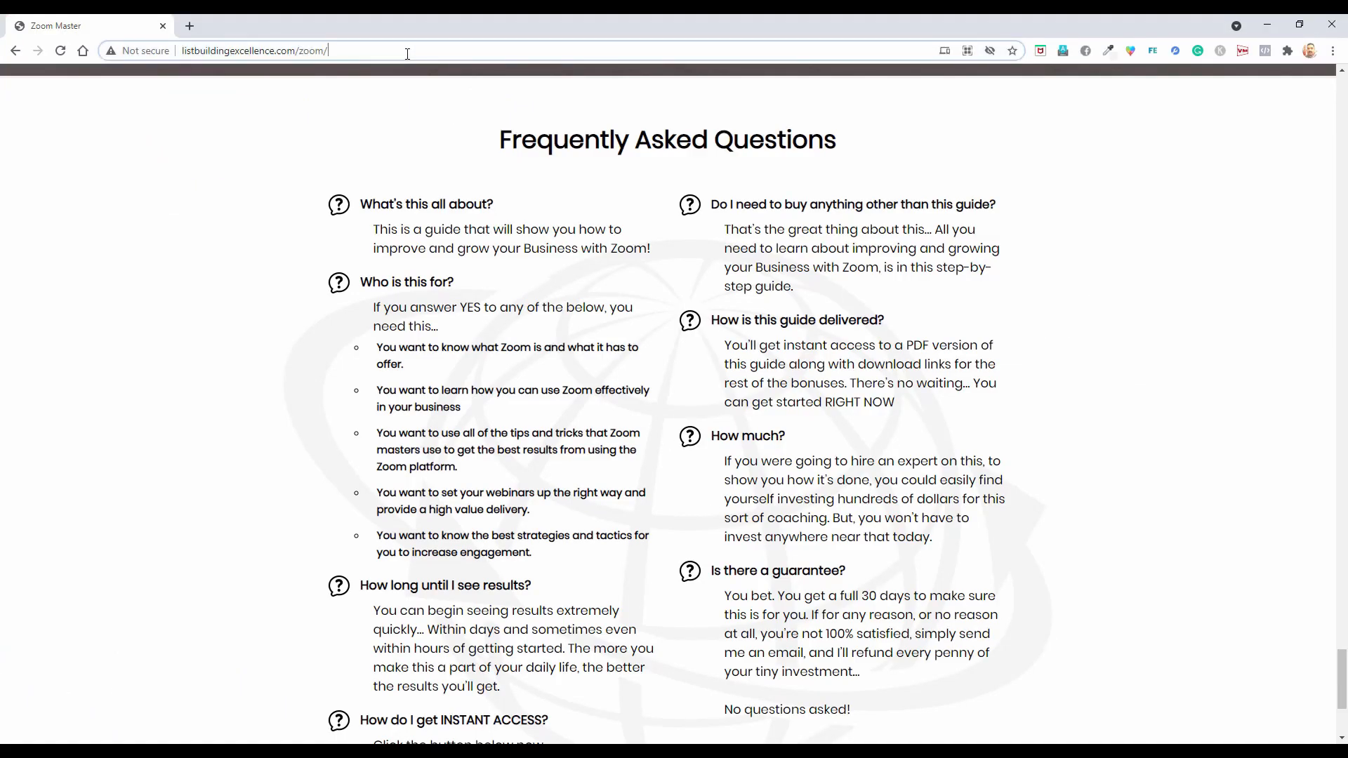
text(t)
text(hank)
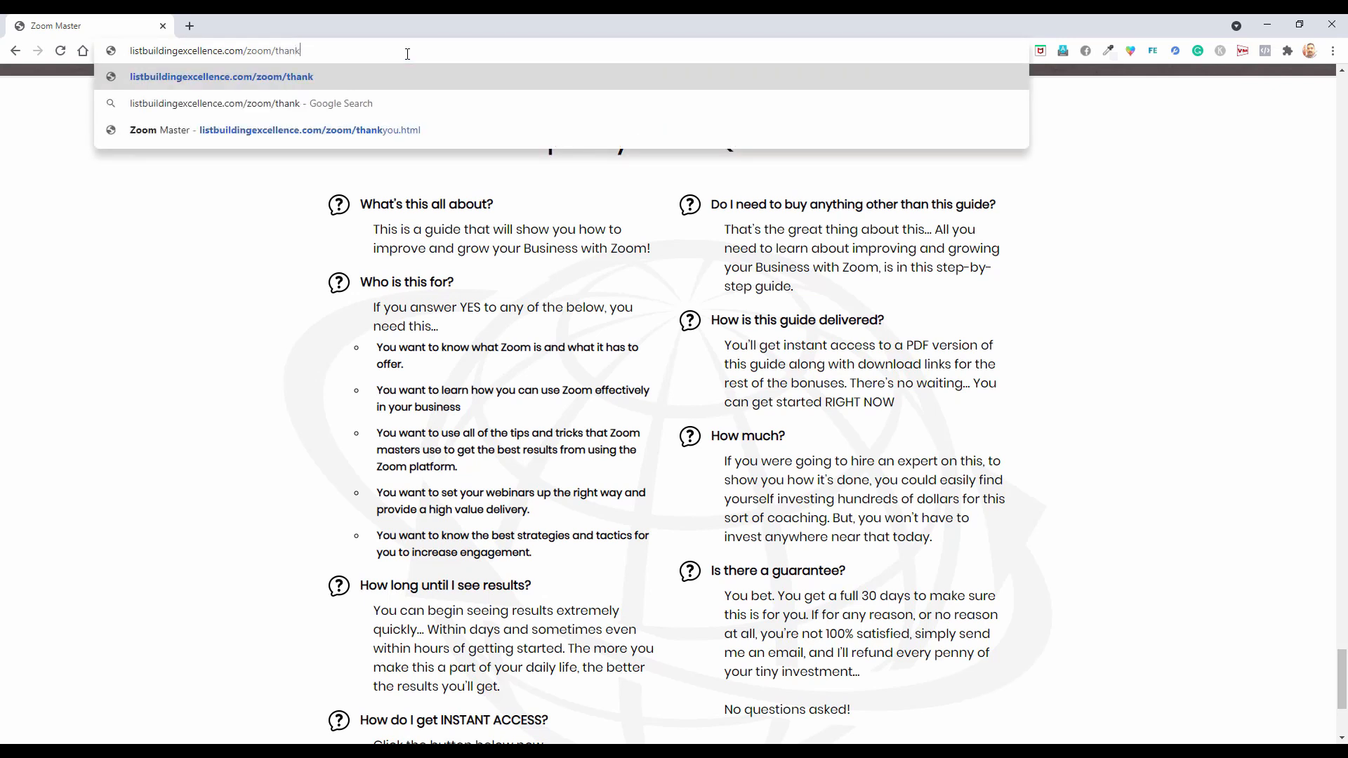
text(you.html)
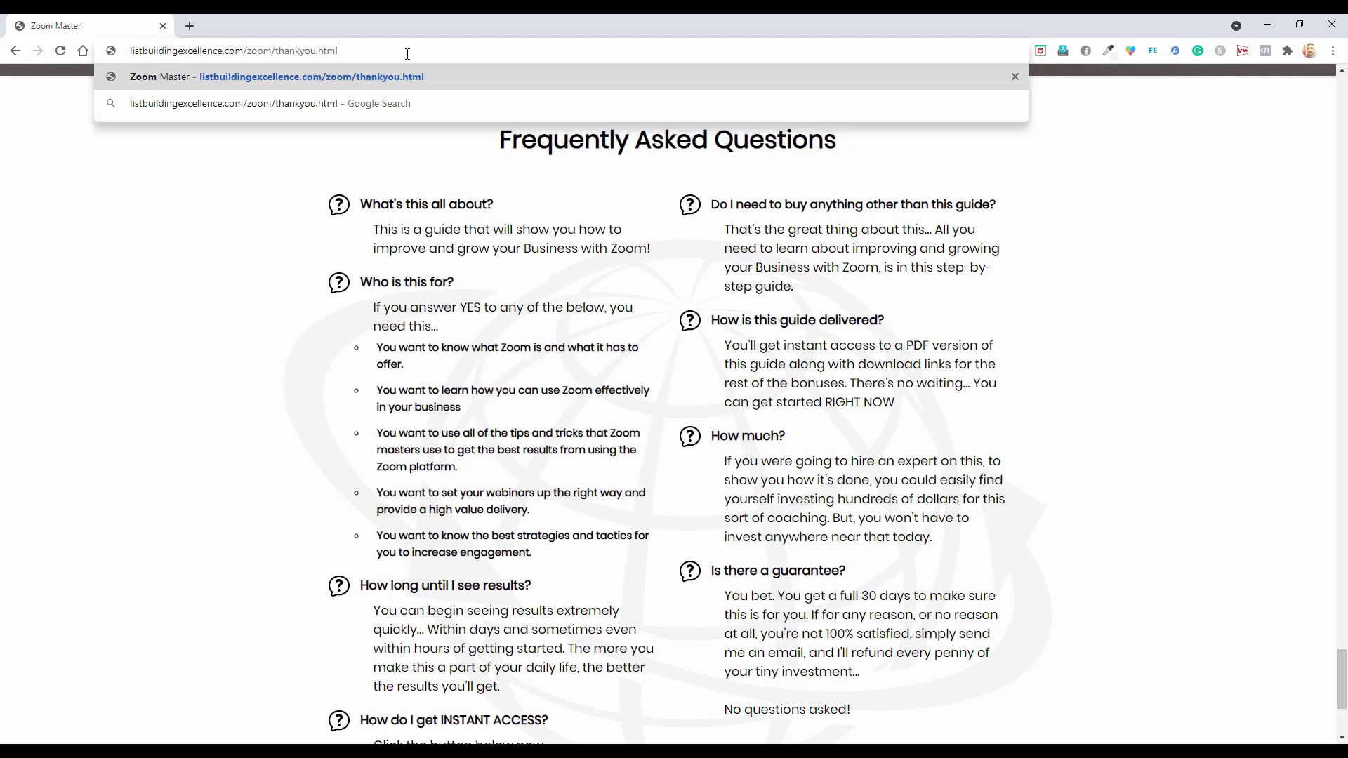
key(Return)
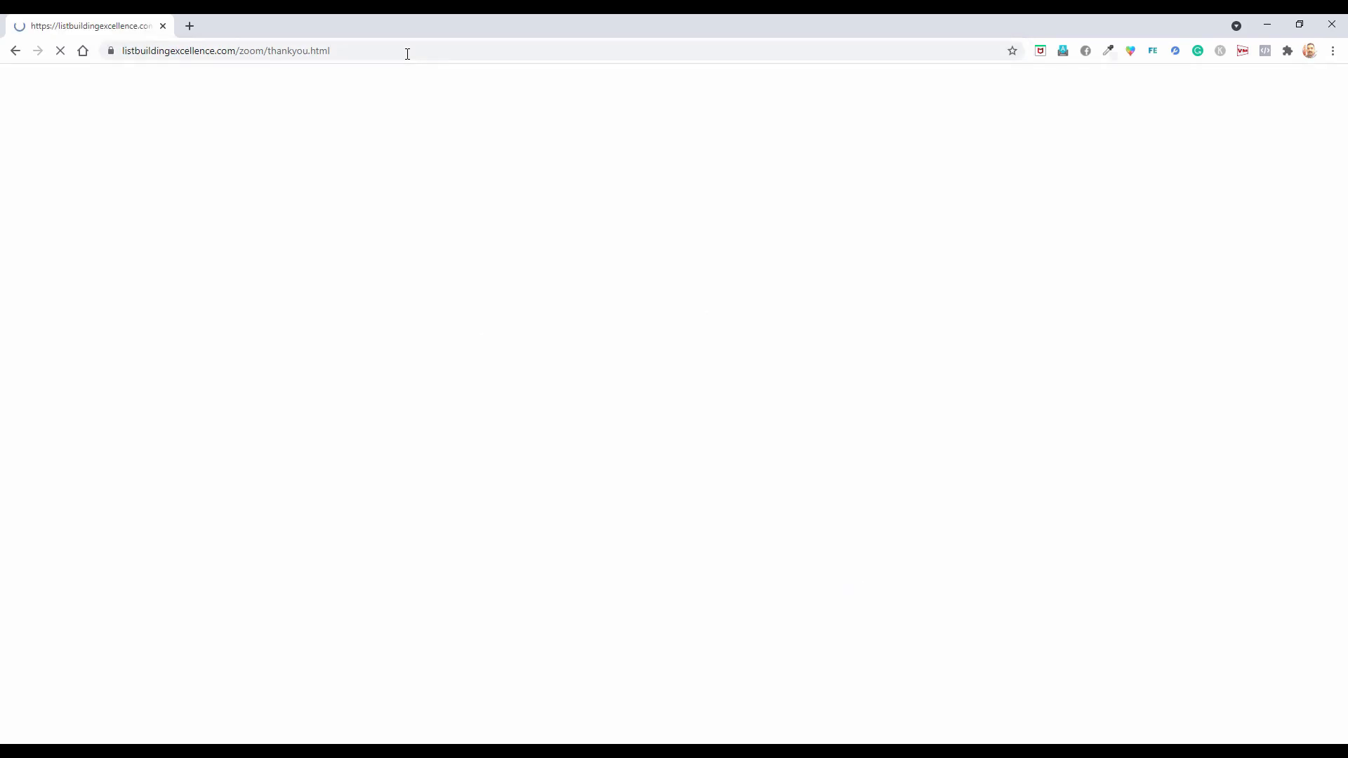
scroll(1092, 394, down, 20)
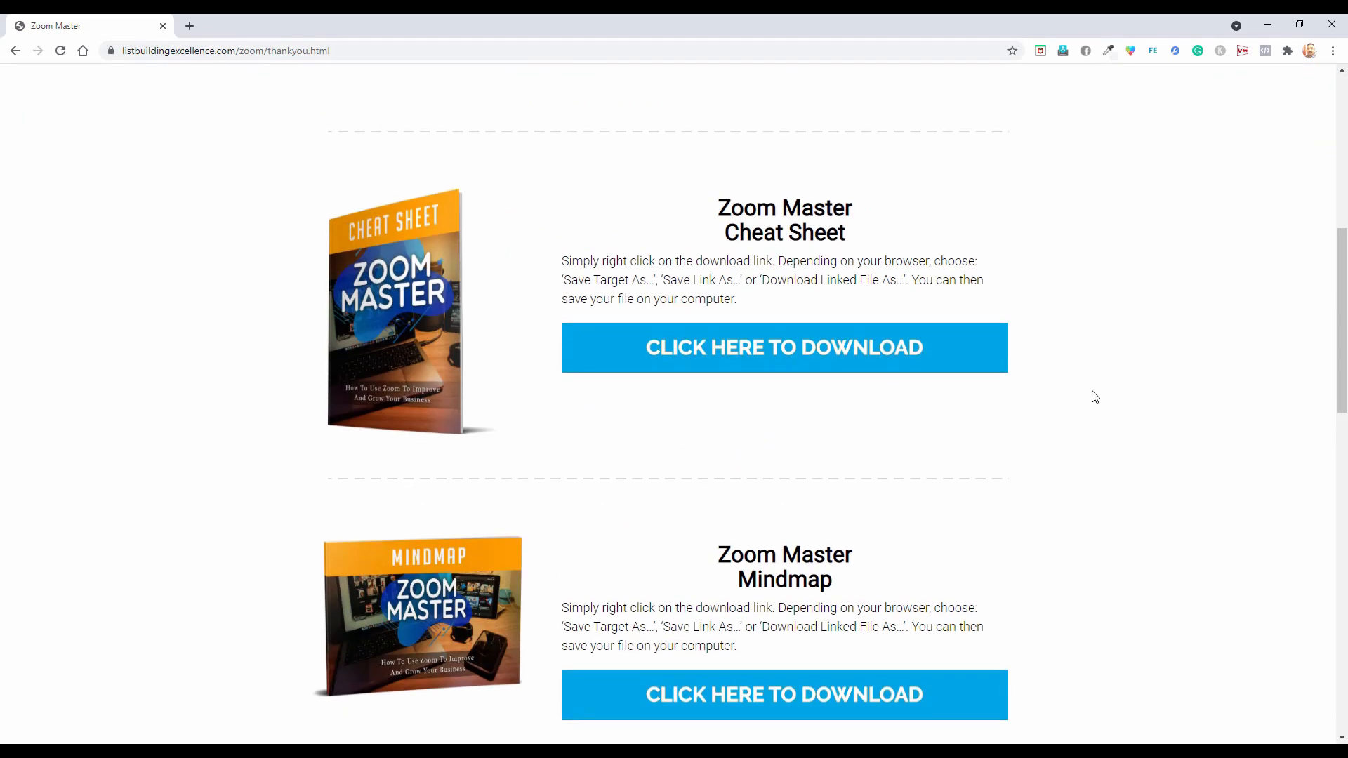
scroll(1092, 398, up, 15)
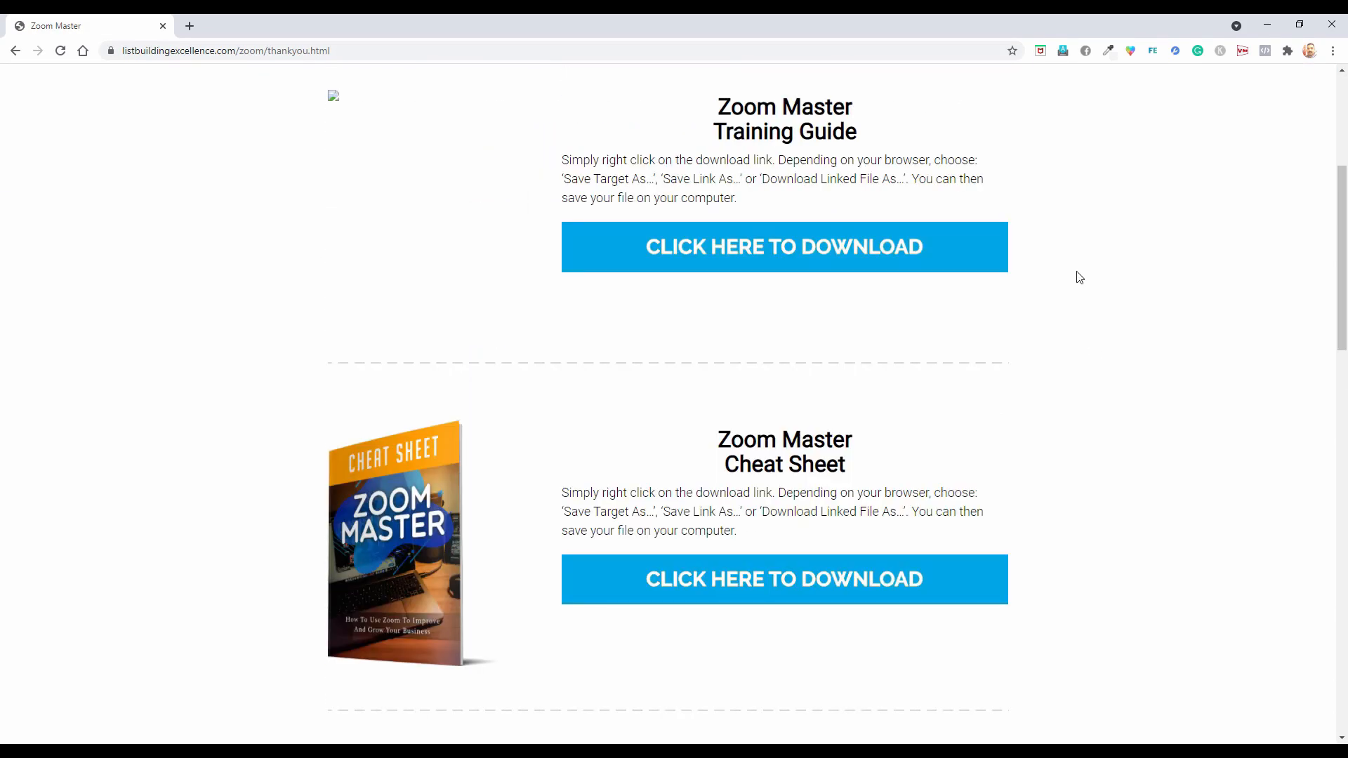